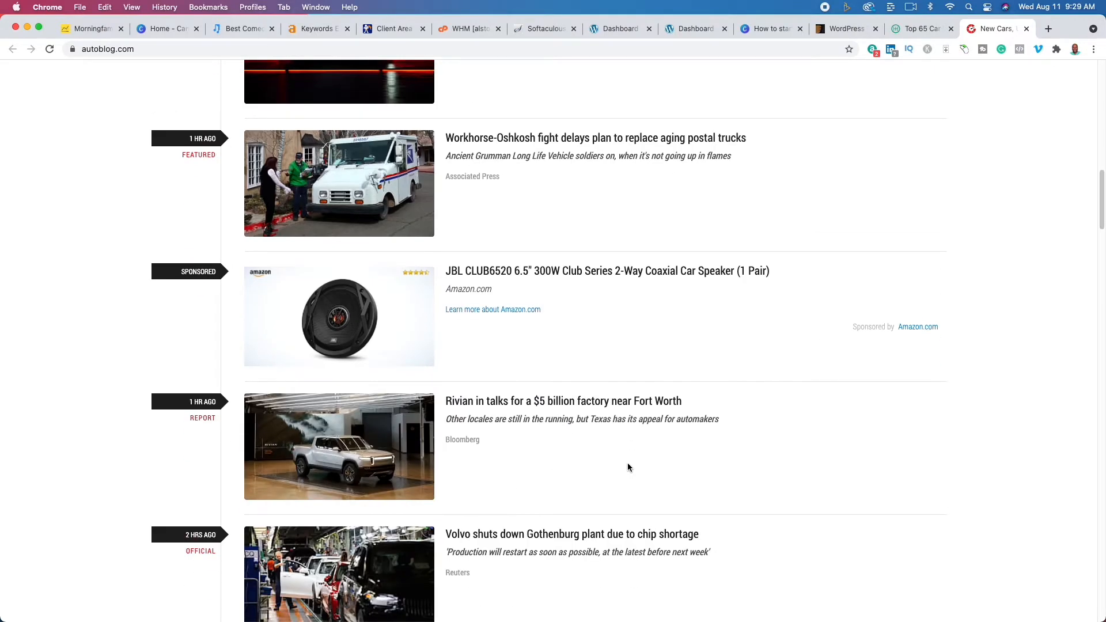
Examine Autoblog's homepage, from the featured reviews down through the latest car news list.
scroll(627, 463, down, 1)
scroll(589, 474, down, 8)
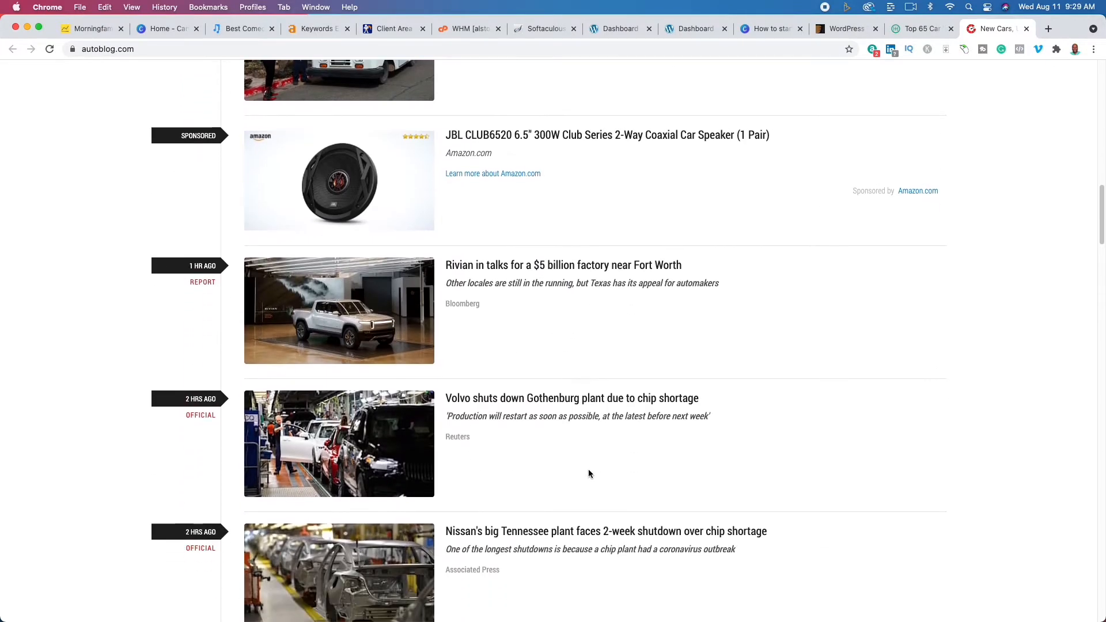
scroll(589, 470, down, 5)
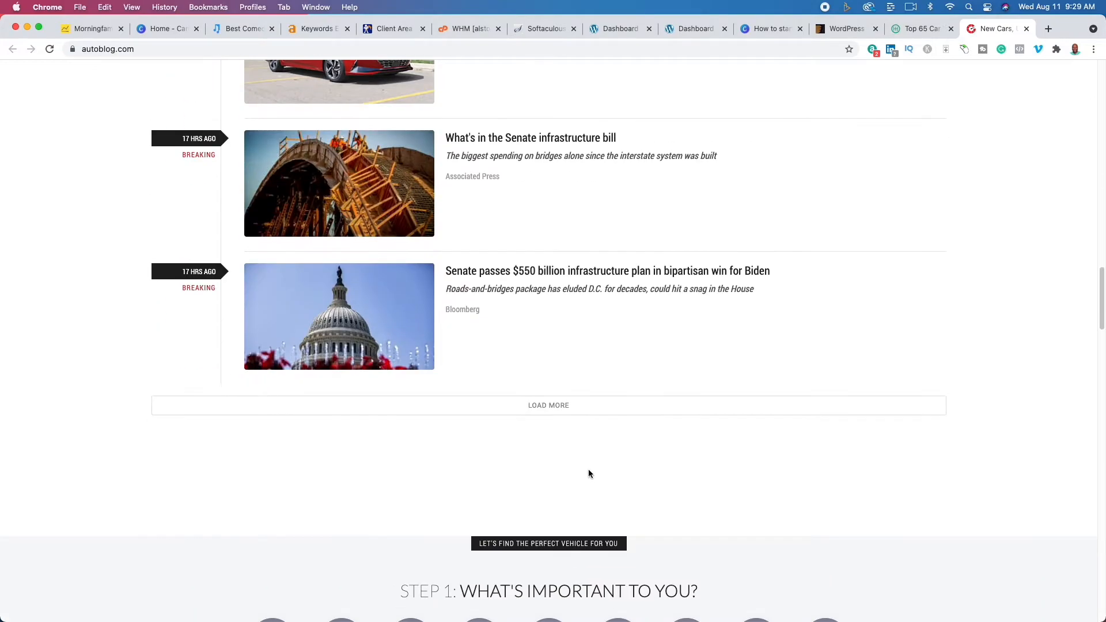
scroll(590, 473, down, 6)
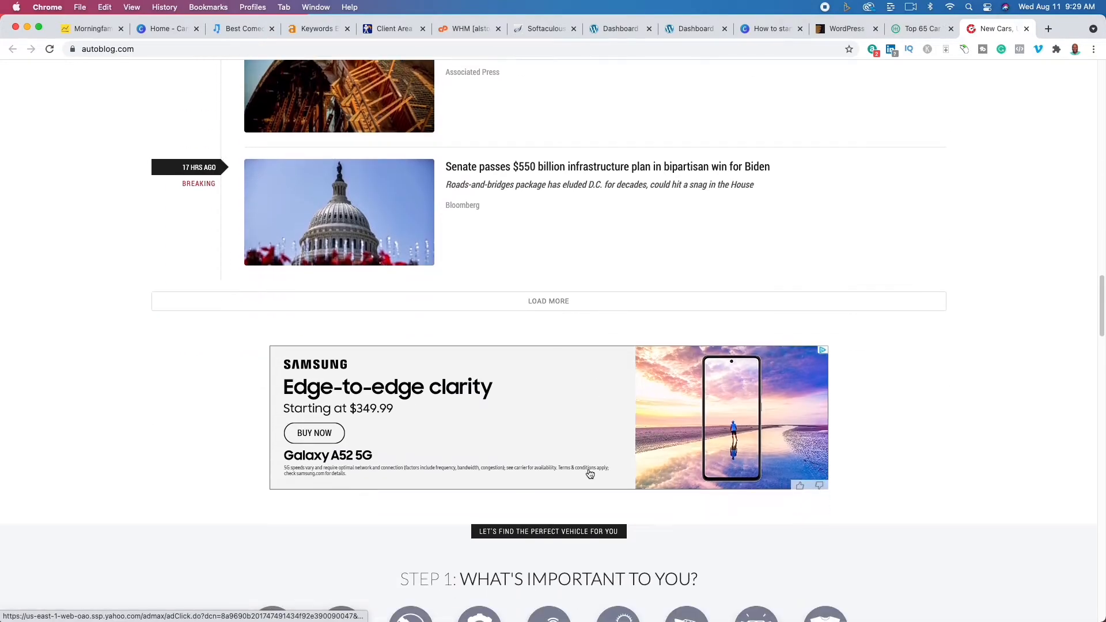
scroll(590, 474, up, 20)
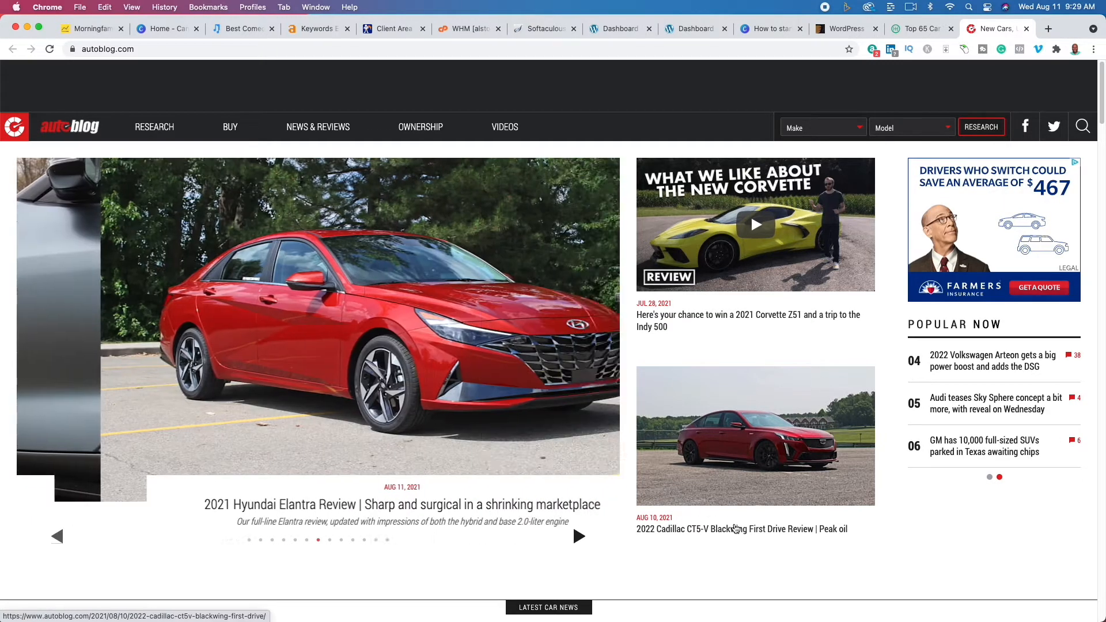
scroll(738, 486, down, 6)
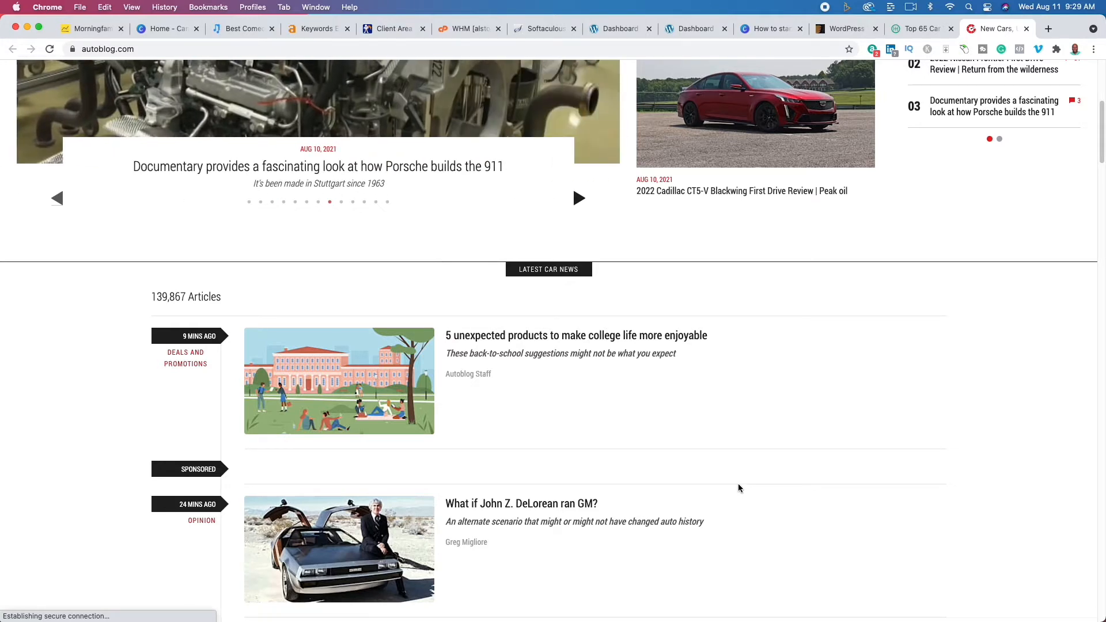
scroll(740, 488, up, 6)
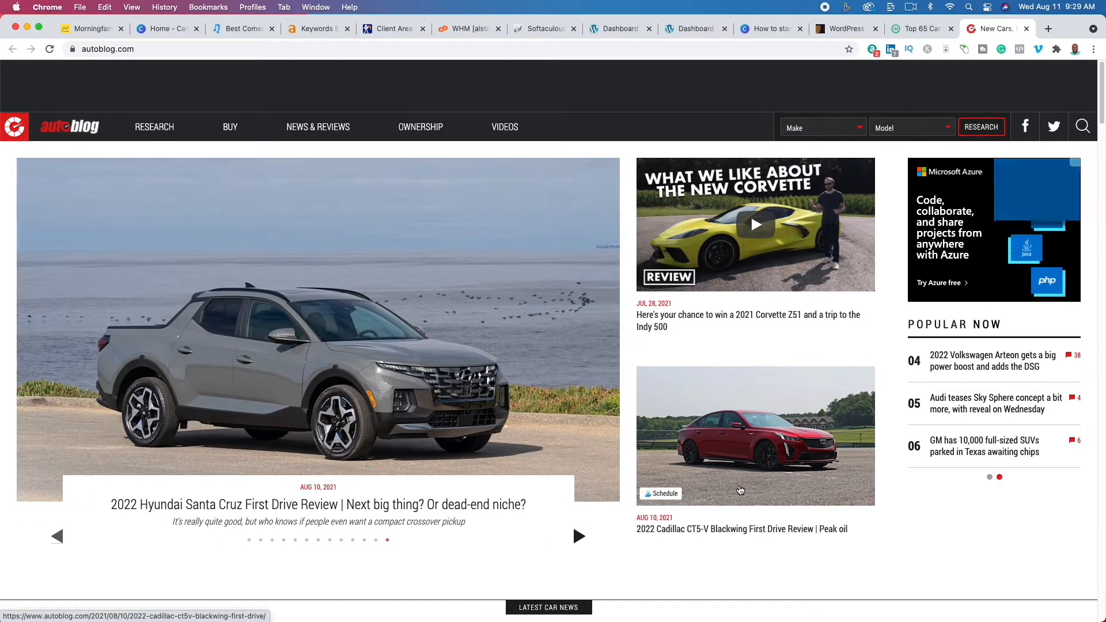
Switch to Ahrefs and look up the keyword "car" in a fresh Keywords Explorer search.
click(312, 31)
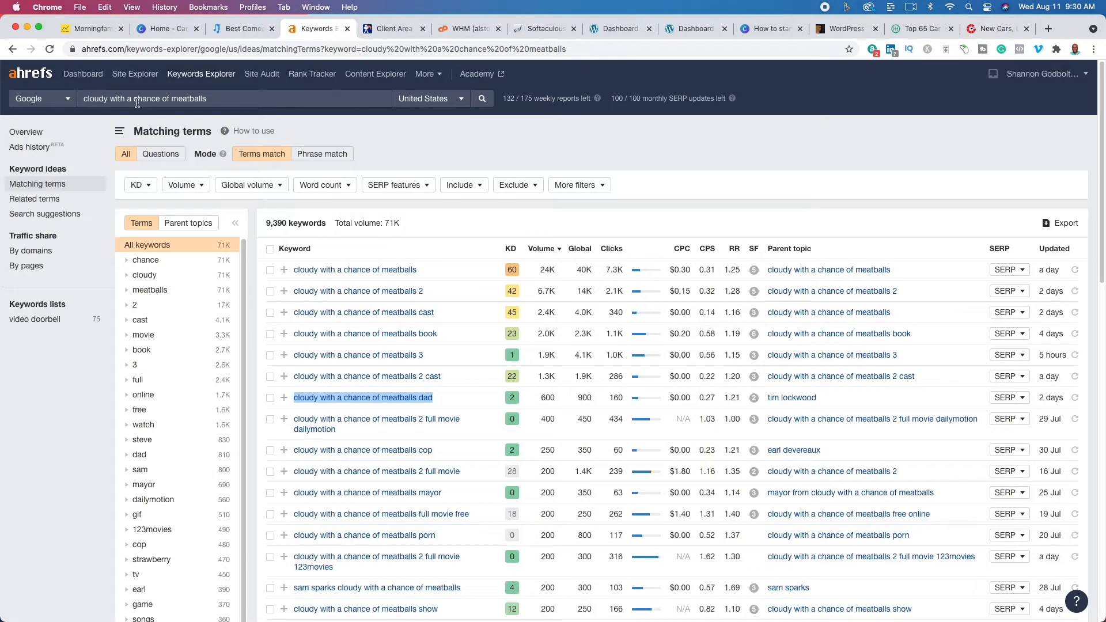
click(209, 75)
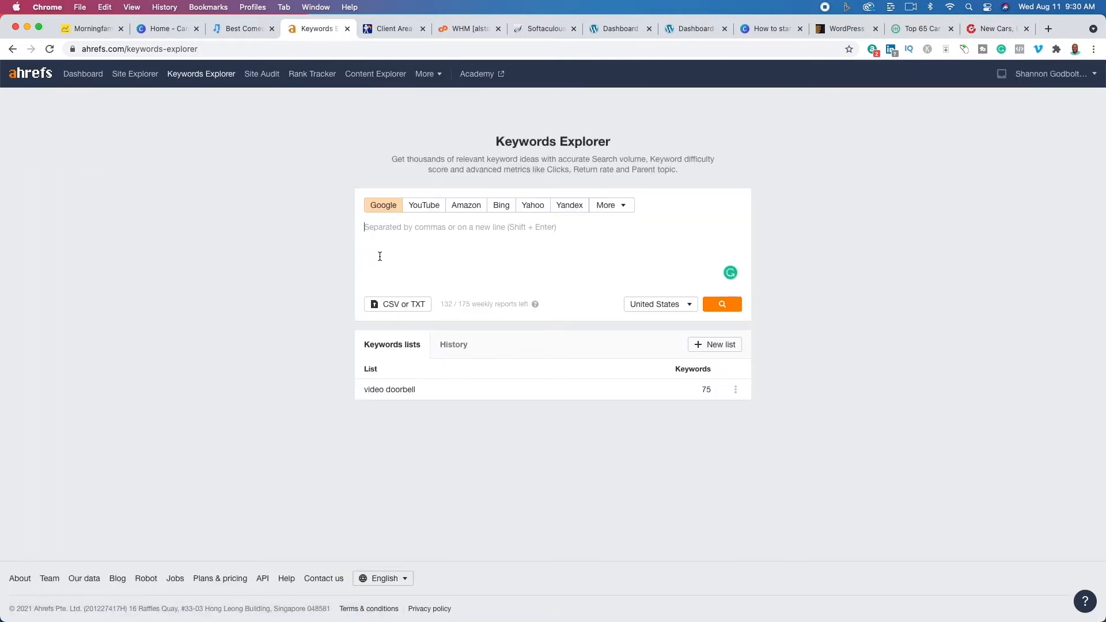
text(car)
key(Return)
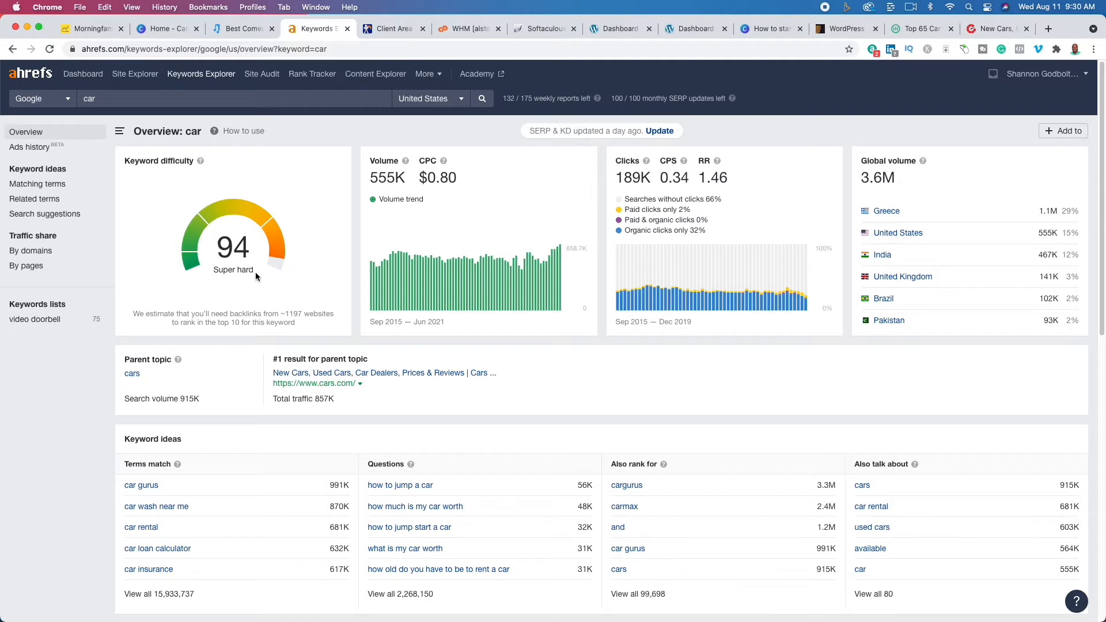
Review the matching terms for "car", comparing keyword difficulty and search volume.
click(61, 183)
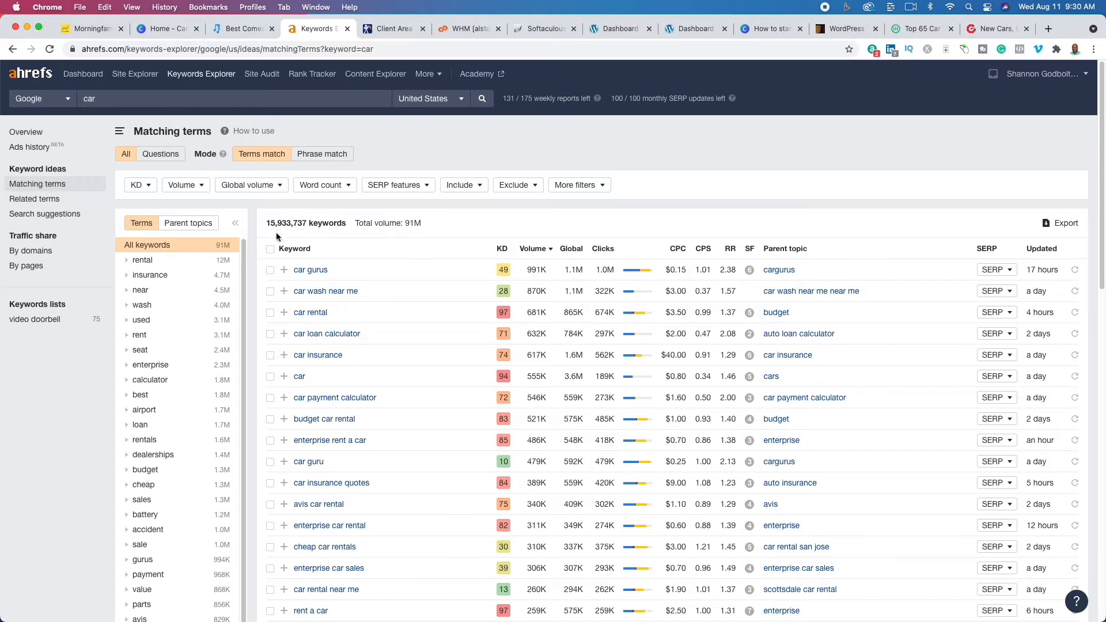
scroll(381, 397, down, 3)
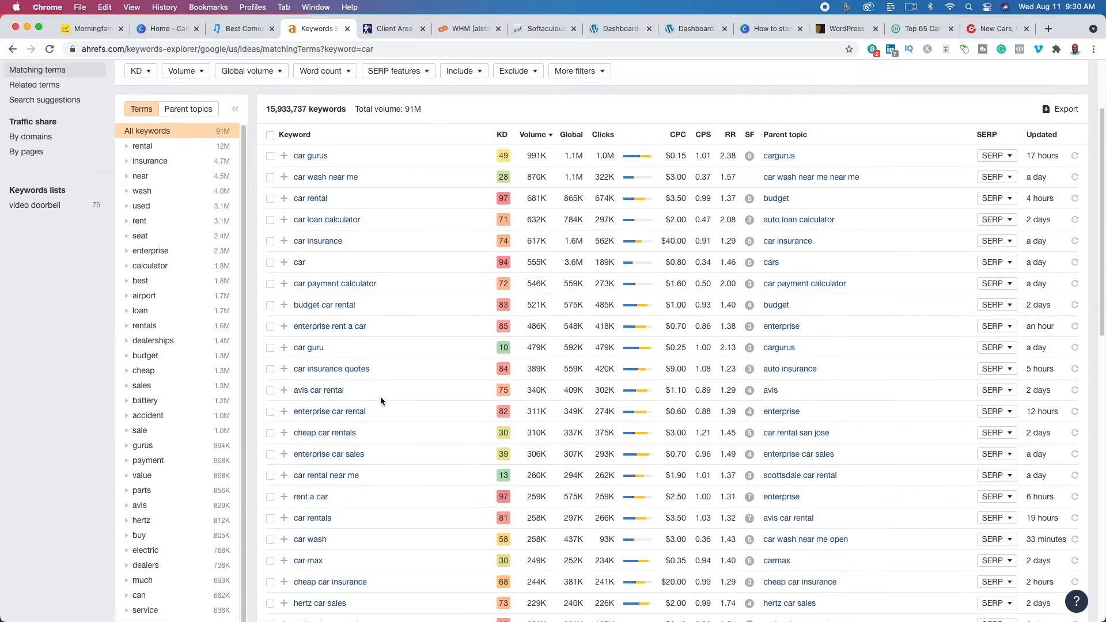
scroll(355, 342, down, 3)
scroll(332, 325, down, 3)
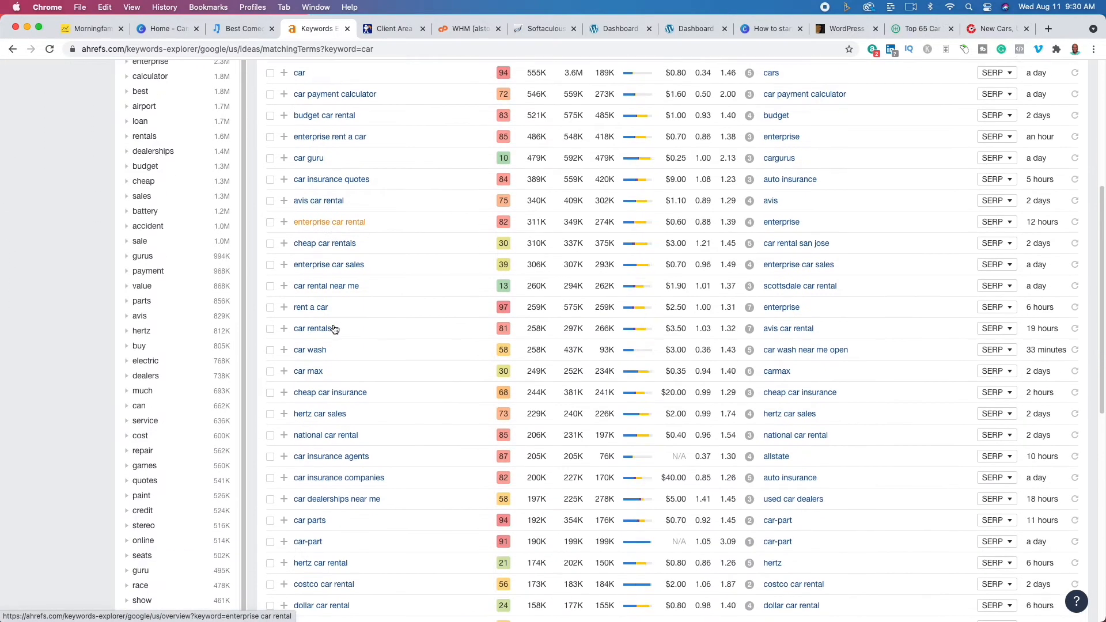
scroll(333, 326, up, 5)
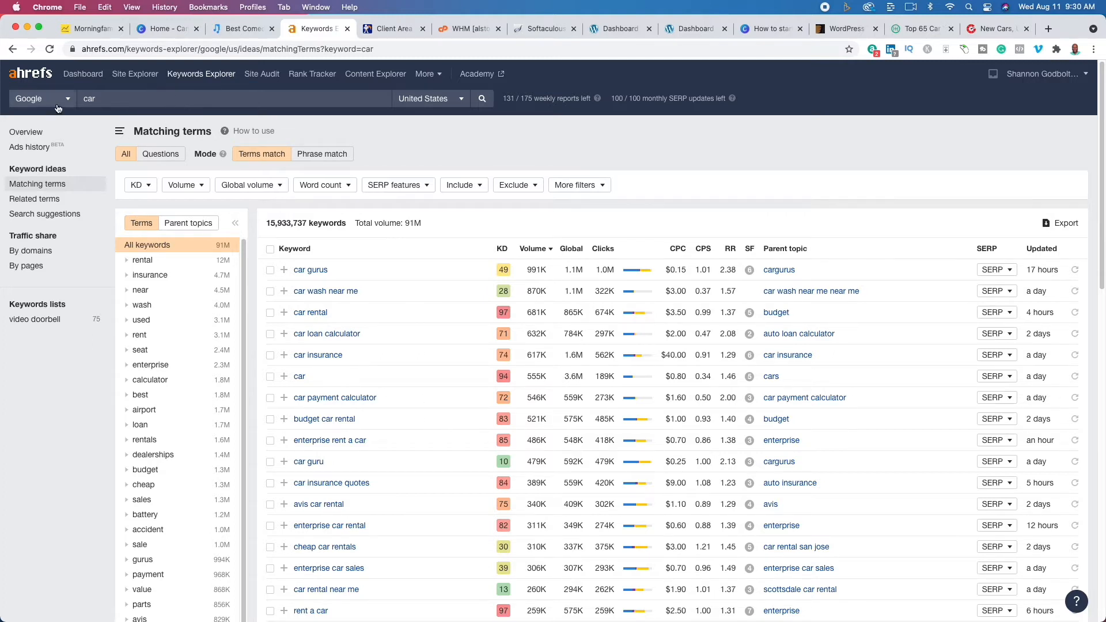
Start a new Keywords Explorer search for the keyword "ford" with Google in the United States.
click(194, 83)
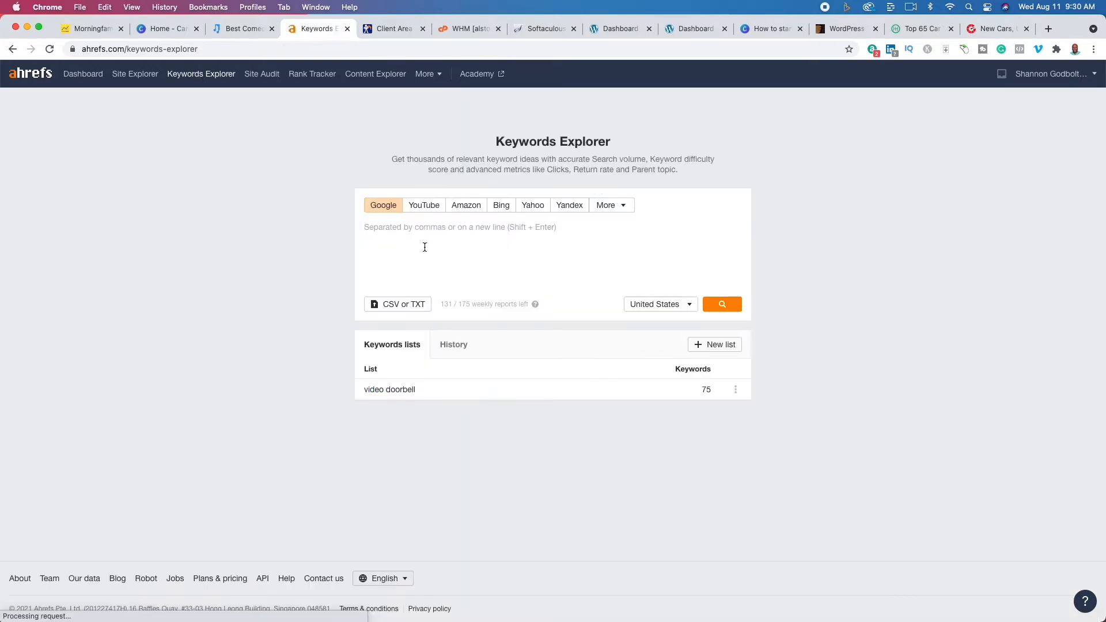
text(ford)
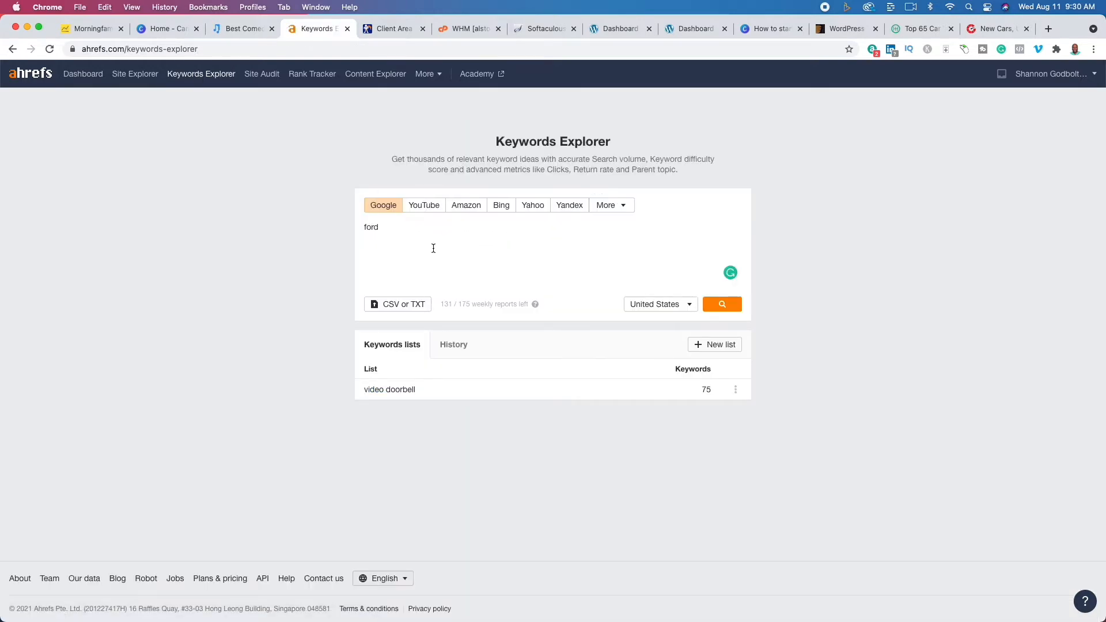
click(727, 304)
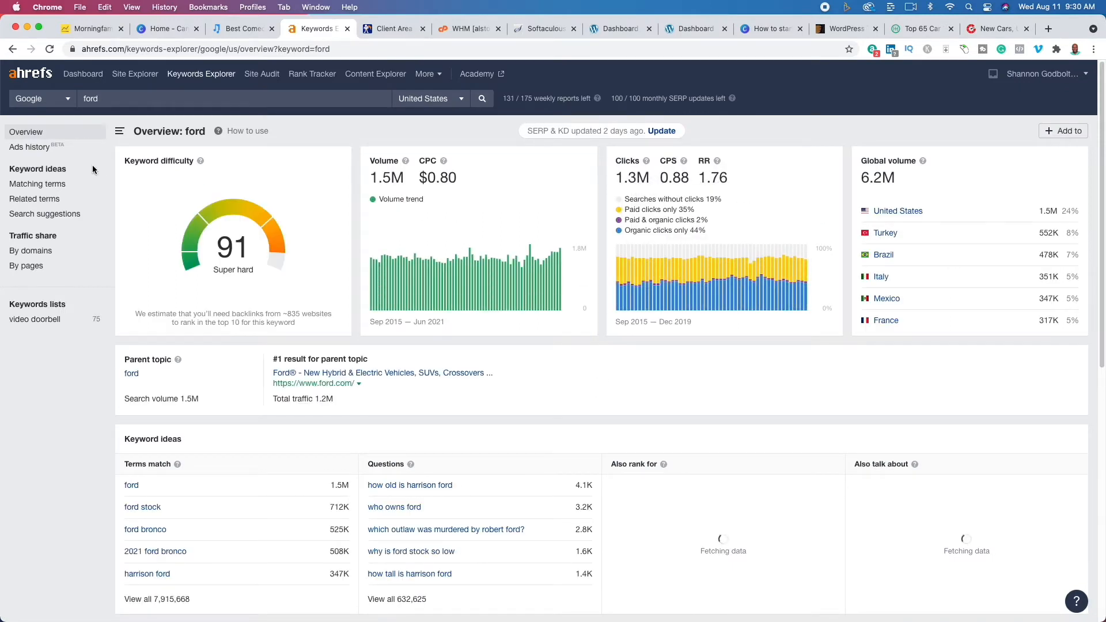
Narrow the keyword search to "ford mustang" and load its overview.
double_click(134, 98)
key(Right)
text(mustang)
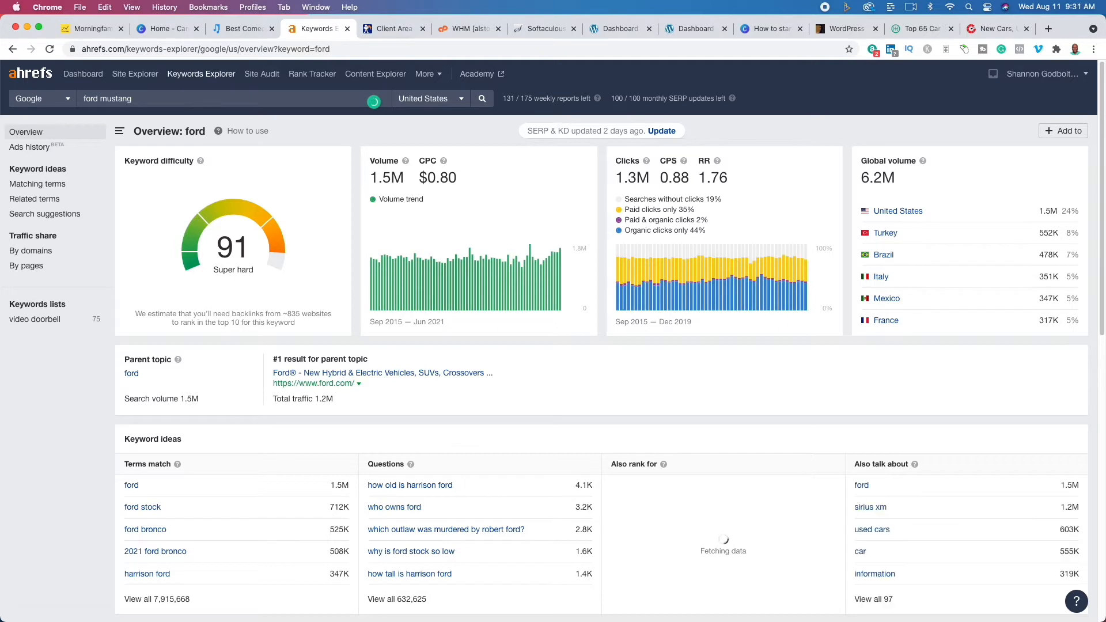
key(Return)
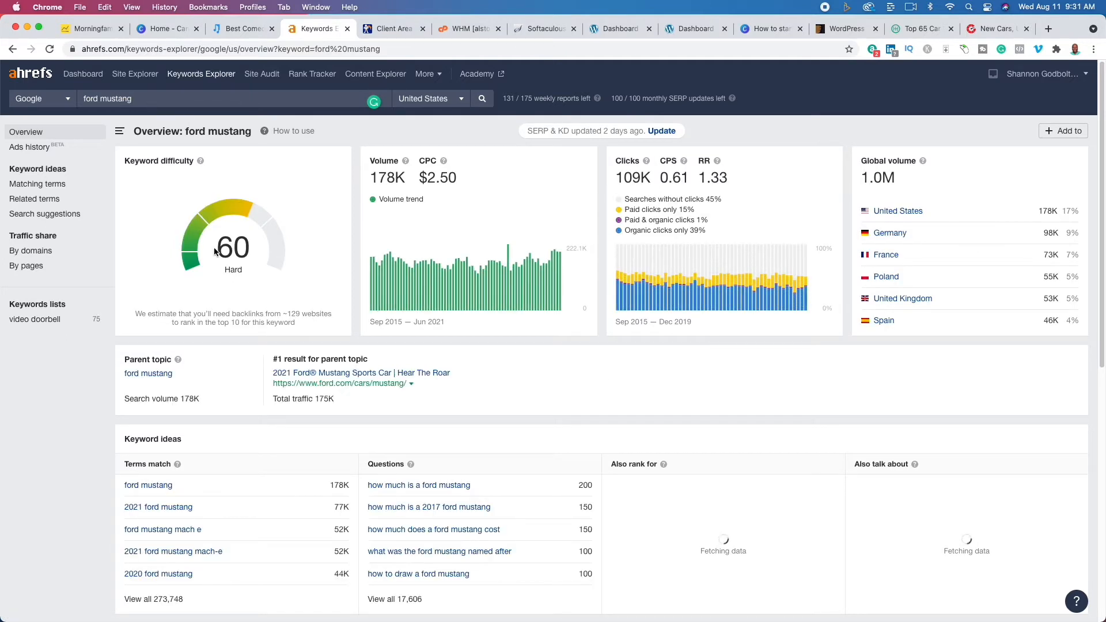
Pick "2019 ford mustang" from the matching terms for ford mustang and look up its keyword overview.
click(38, 184)
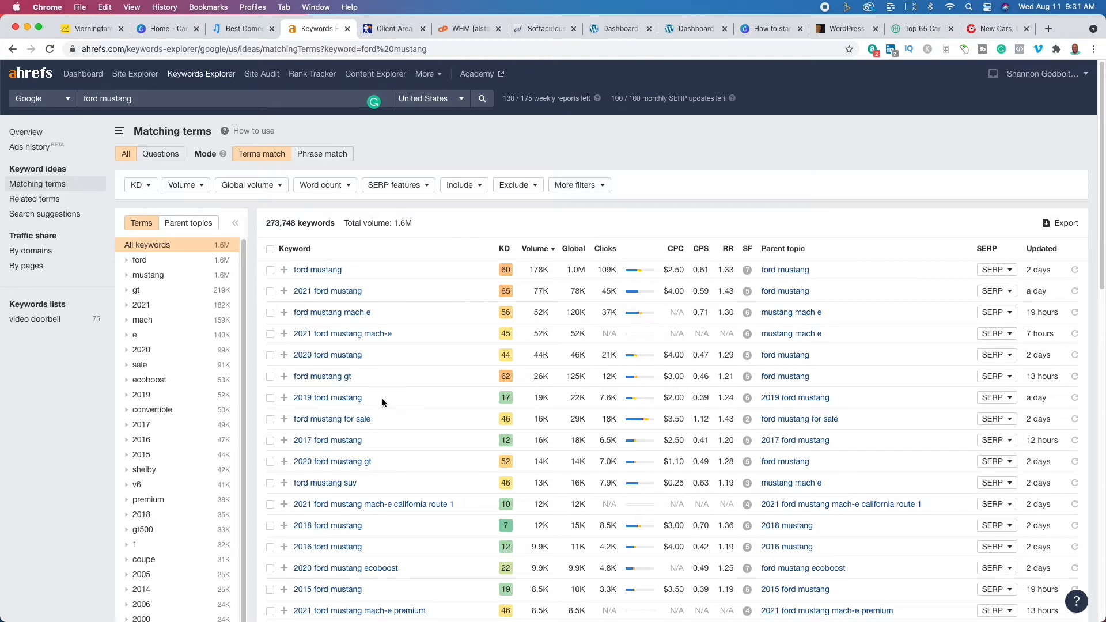
drag(378, 398, 295, 397)
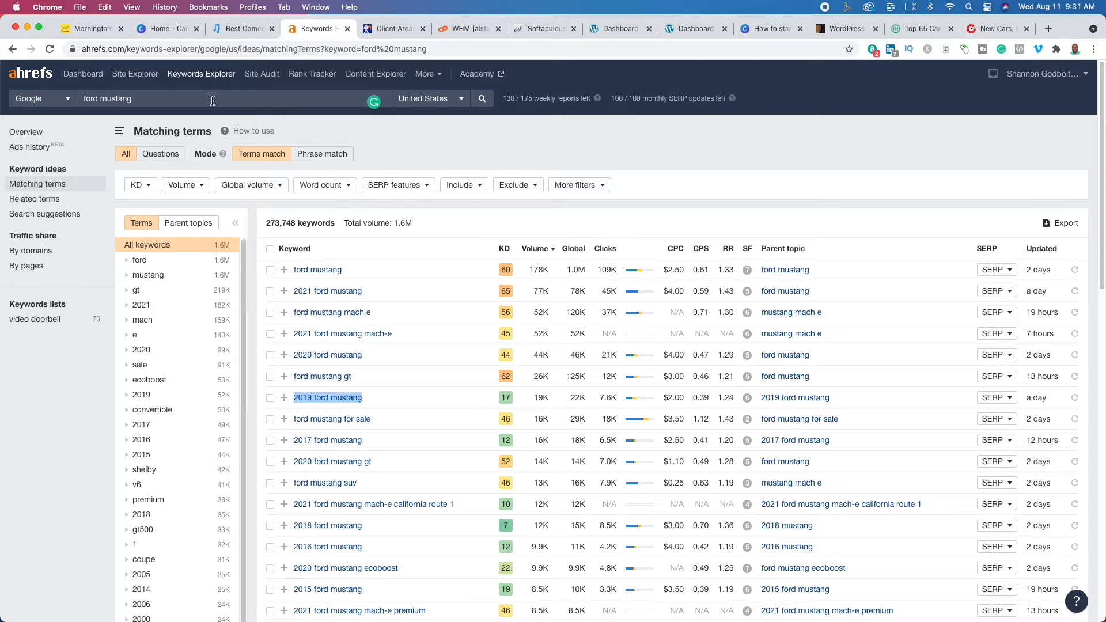
click(41, 134)
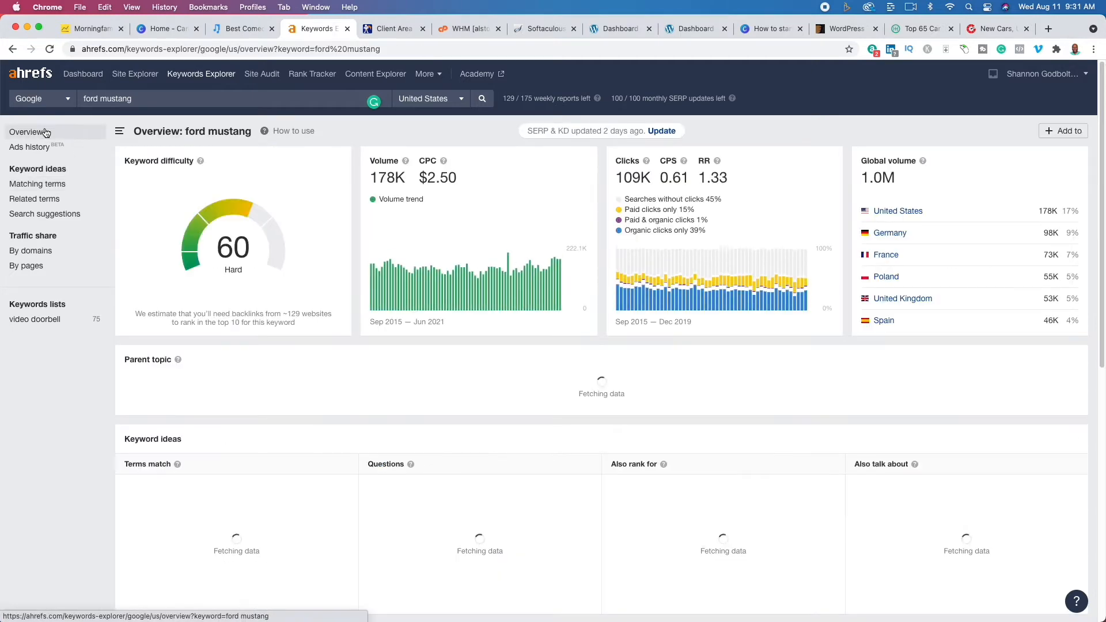
click(189, 104)
text(2019 ford mustang)
key(Return)
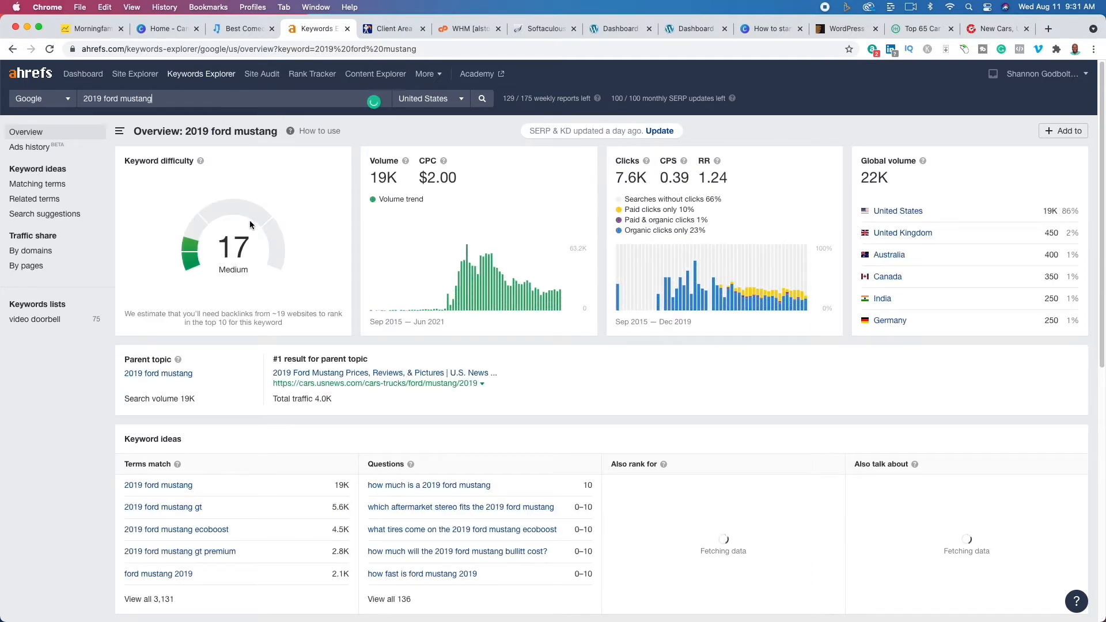
Review the matching terms for "2019 ford mustang" and their keyword difficulty.
click(42, 184)
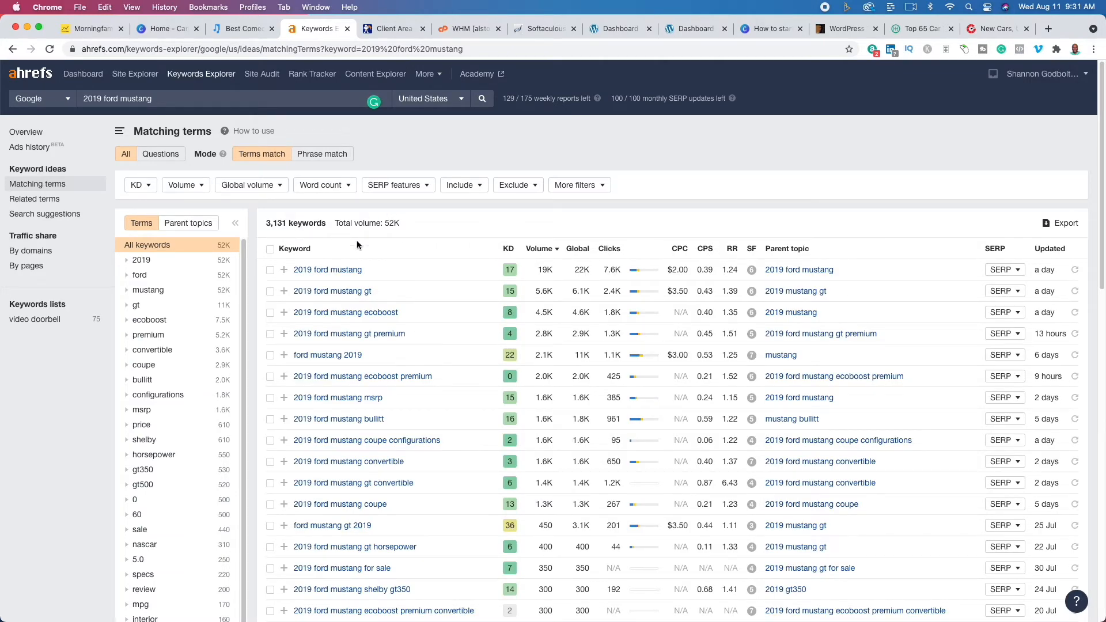
scroll(412, 368, down, 5)
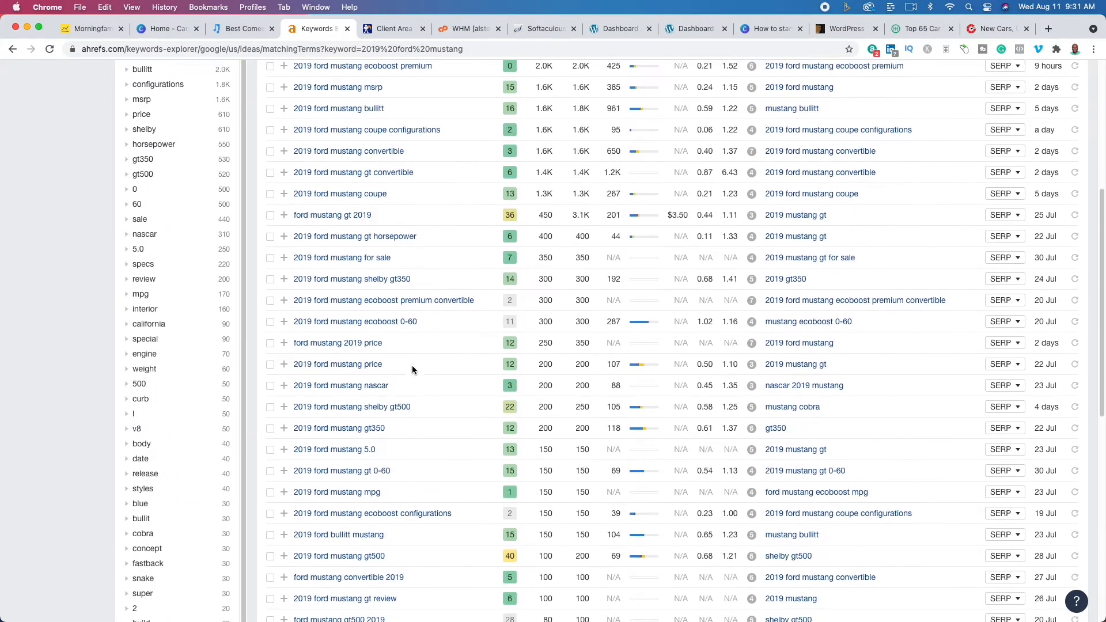
scroll(369, 354, up, 5)
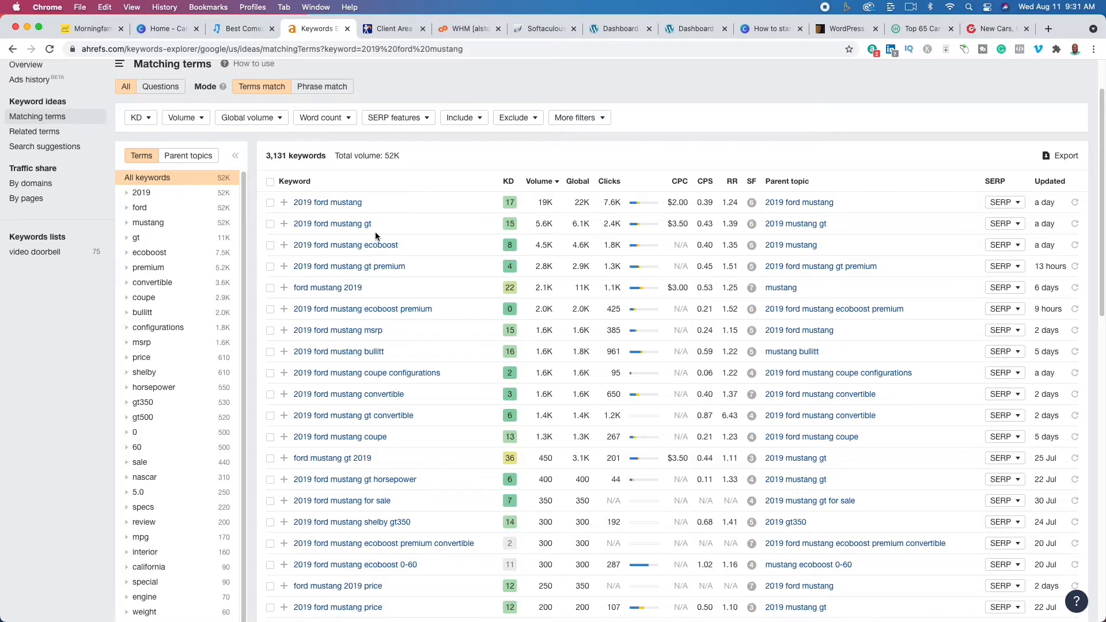
Switch to the Canva presentation, show slide 2 with steps 1 to 4 full screen, and return to the editor.
click(771, 31)
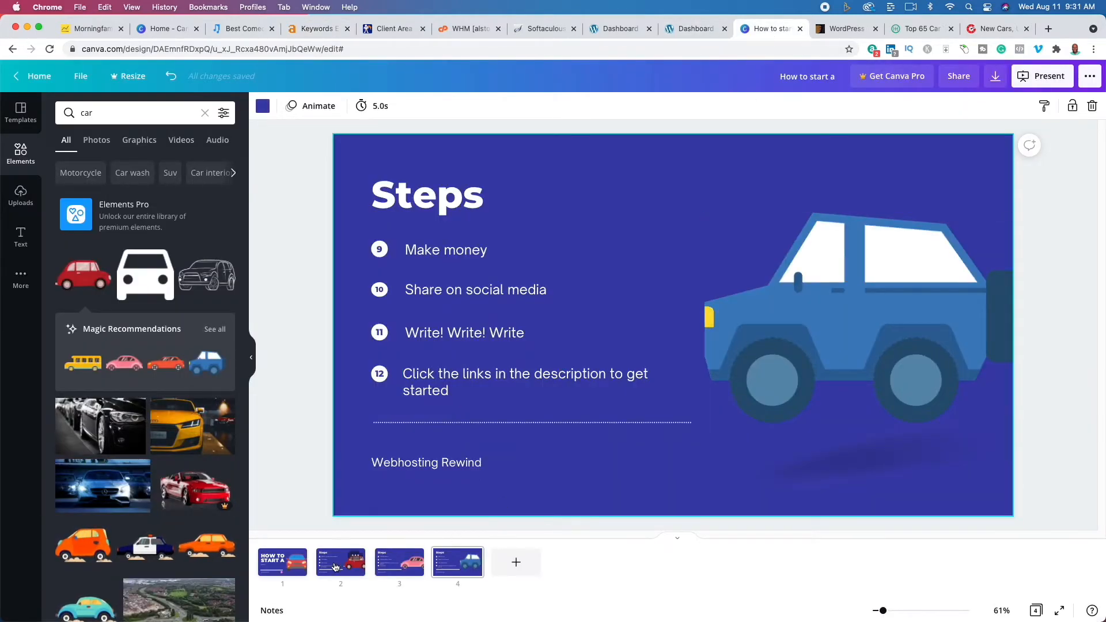
click(352, 557)
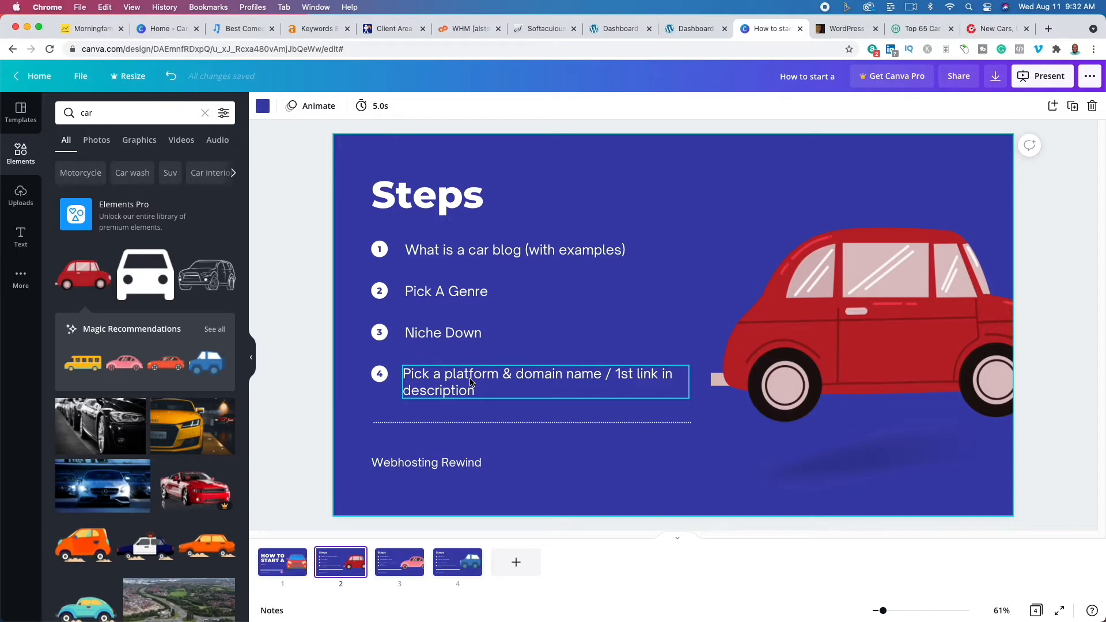
click(1038, 82)
click(1002, 187)
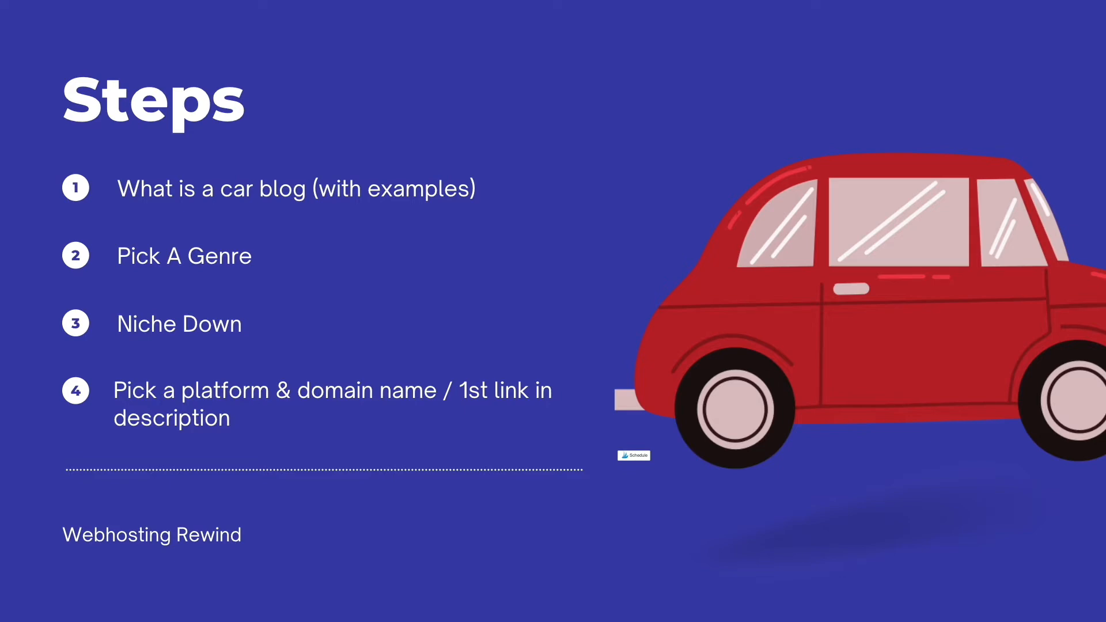
key(Escape)
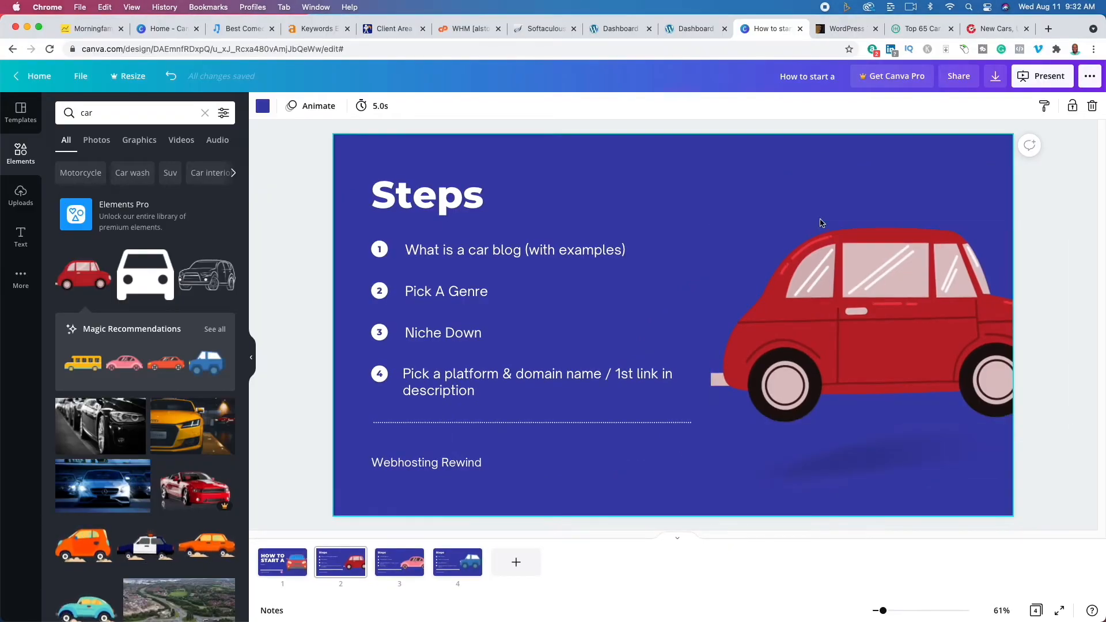
Revisit the Autoblog homepage and bring up slide 3 with steps 5 to 8 in the Canva presentation.
click(988, 30)
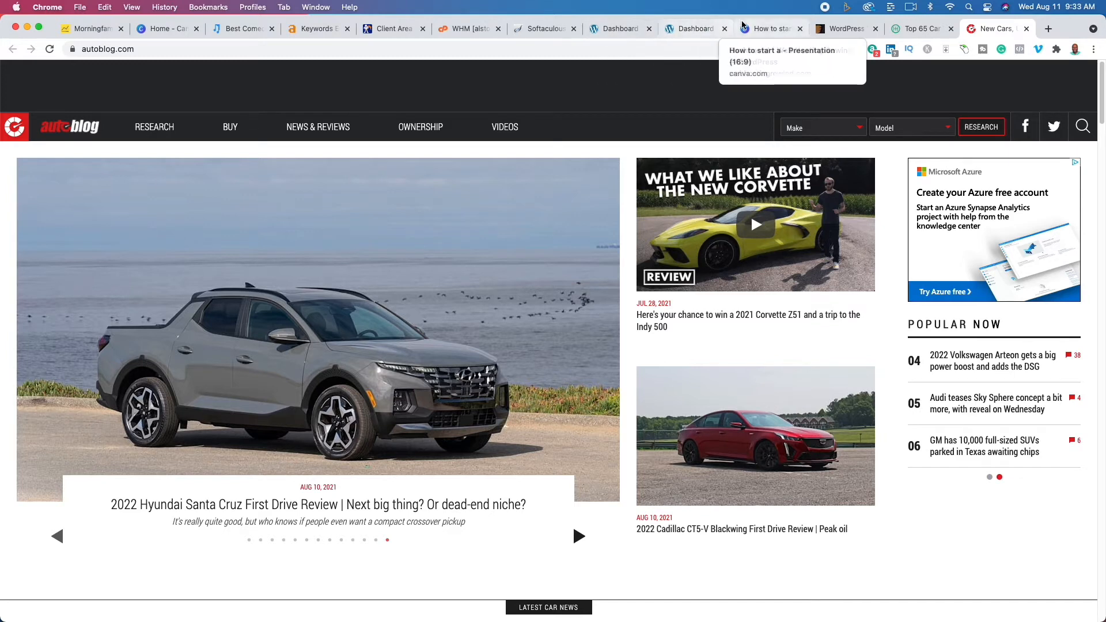
click(769, 28)
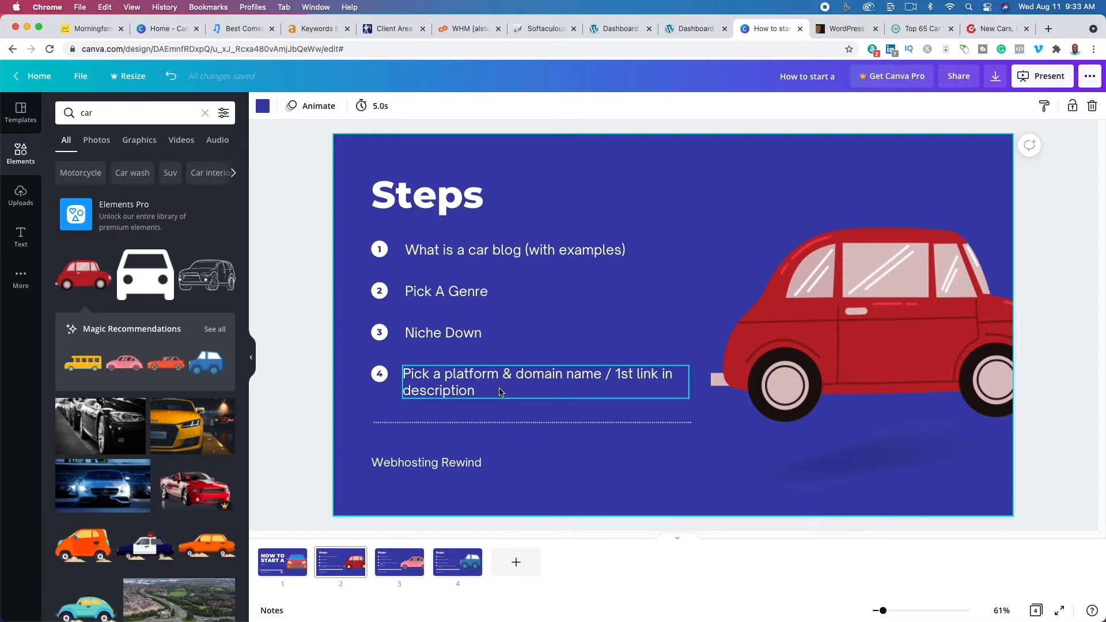
click(389, 569)
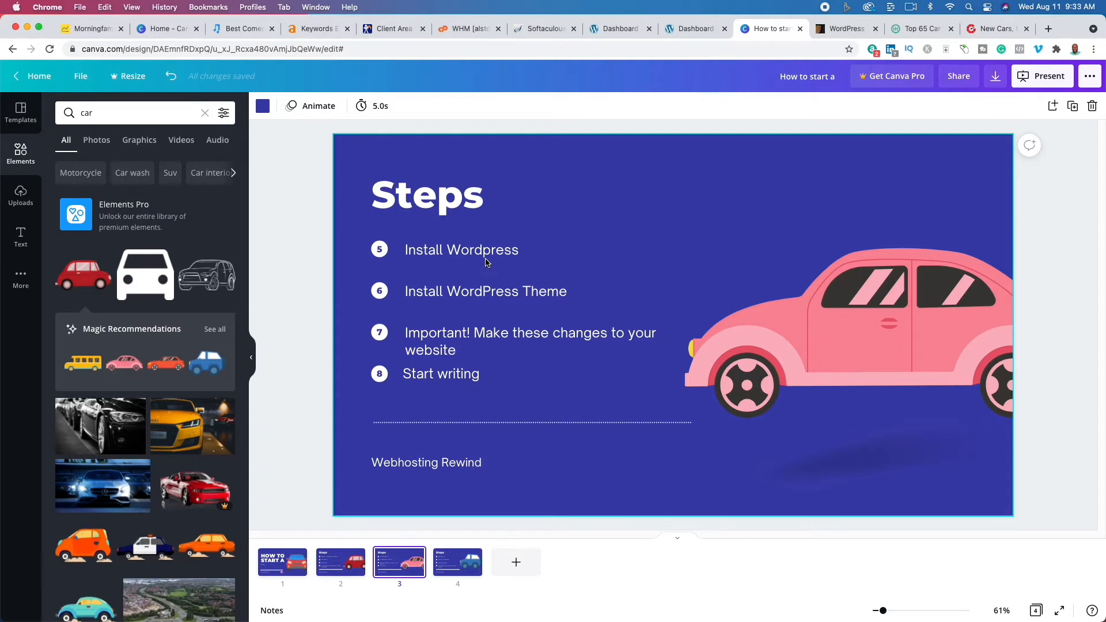
Switch to the Web Hosting Rewind WordPress dashboard and view its live site in a new browser tab.
click(700, 27)
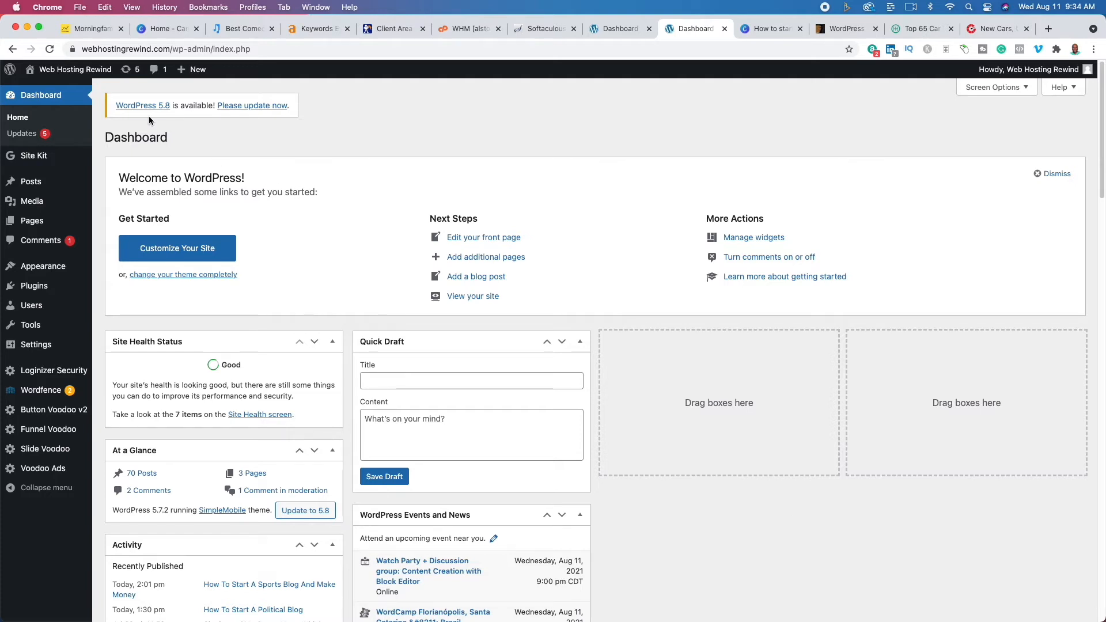
right_click(57, 69)
click(67, 77)
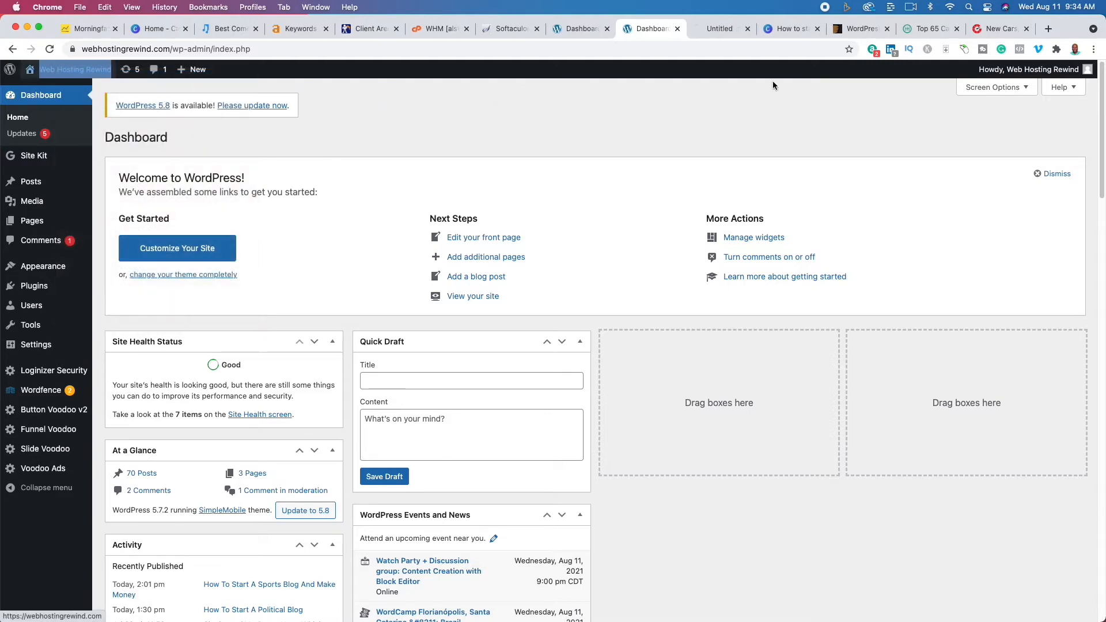
click(717, 32)
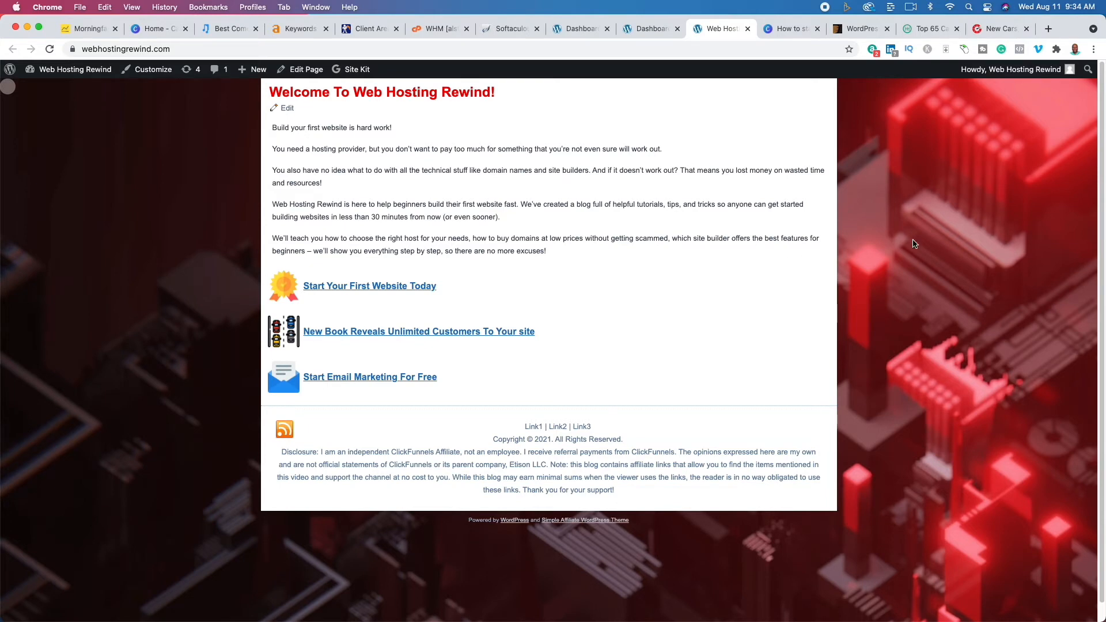
Search ThemeForest for "car" themes and open the Vehica - Car Dealer & Automotive Listing item page.
click(648, 29)
click(861, 28)
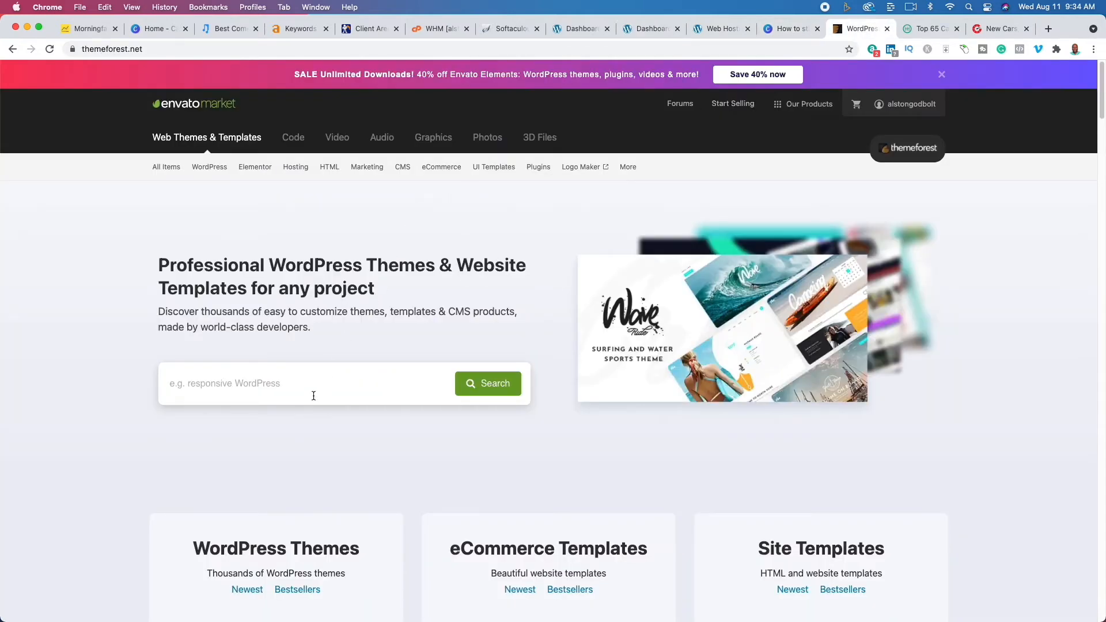
click(313, 396)
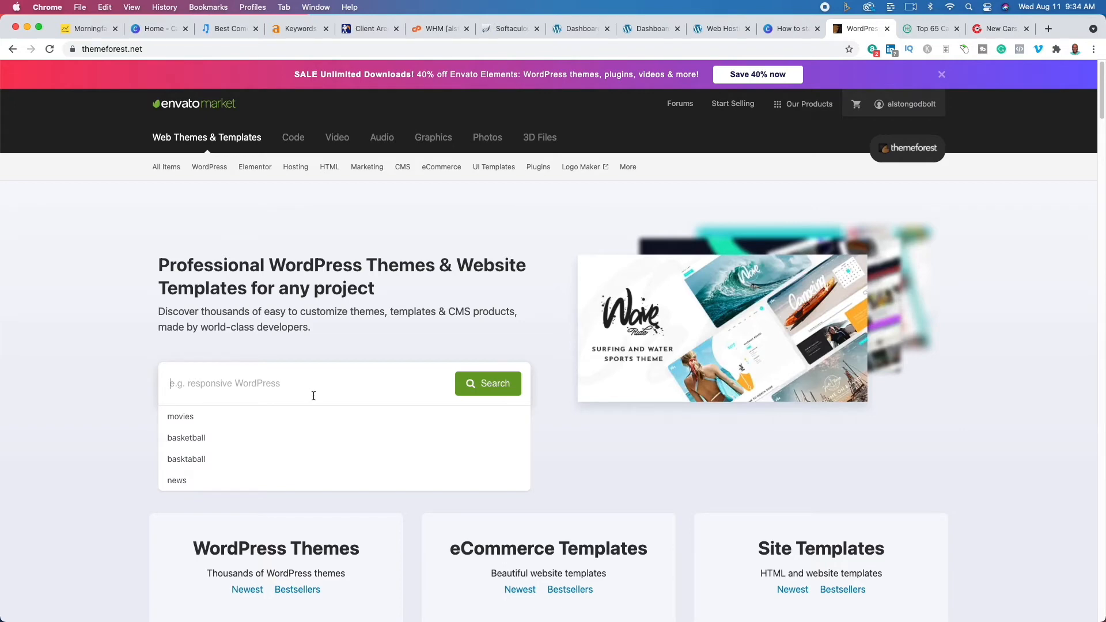
text(car)
key(Return)
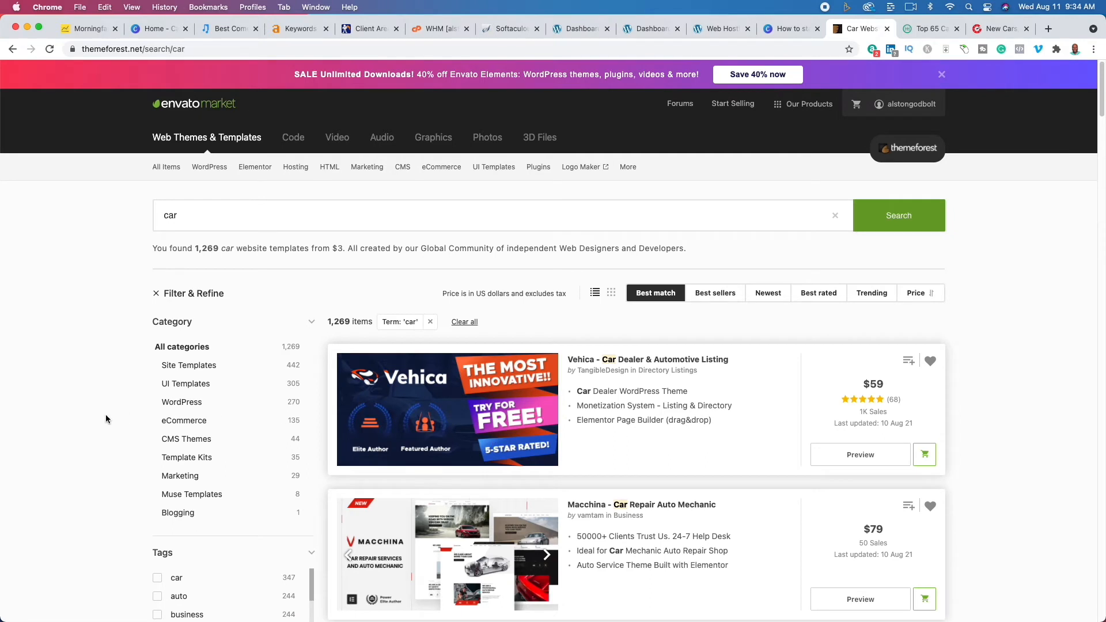
scroll(106, 415, down, 3)
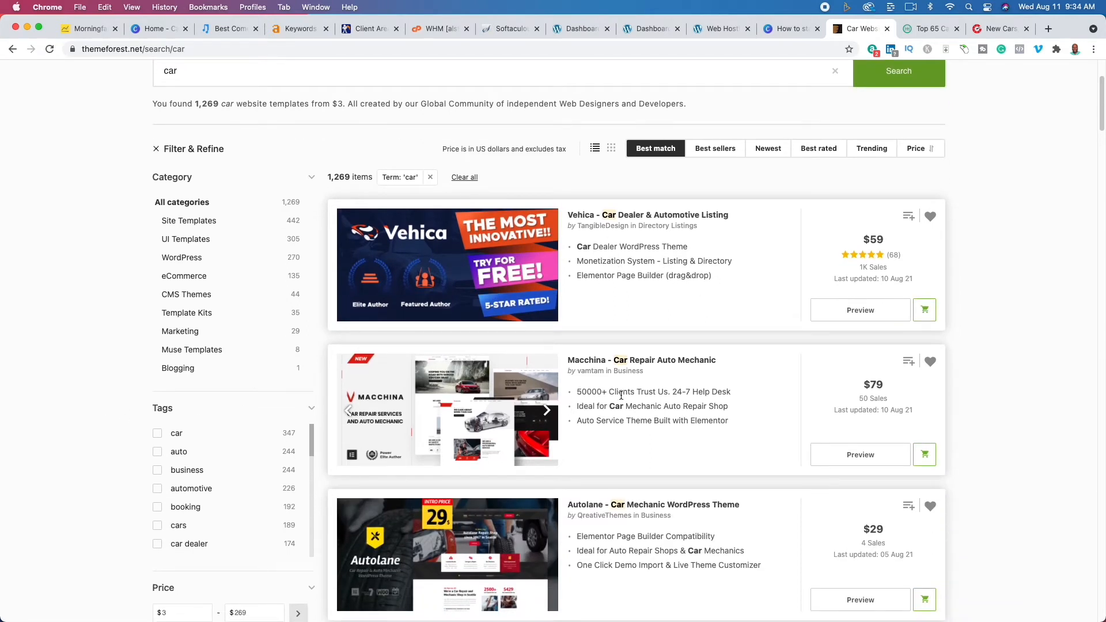
click(518, 275)
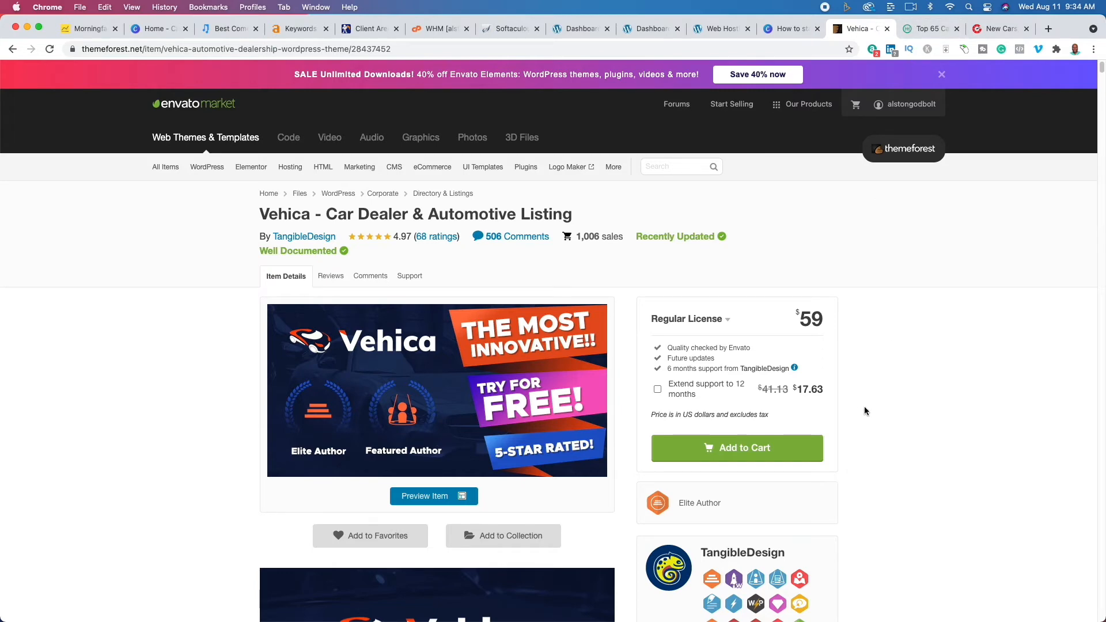
Show the theme upload form on WordPress's Add Themes page, revisiting the Autoblog homepage, the Vehica theme and the live site for comparison.
click(719, 30)
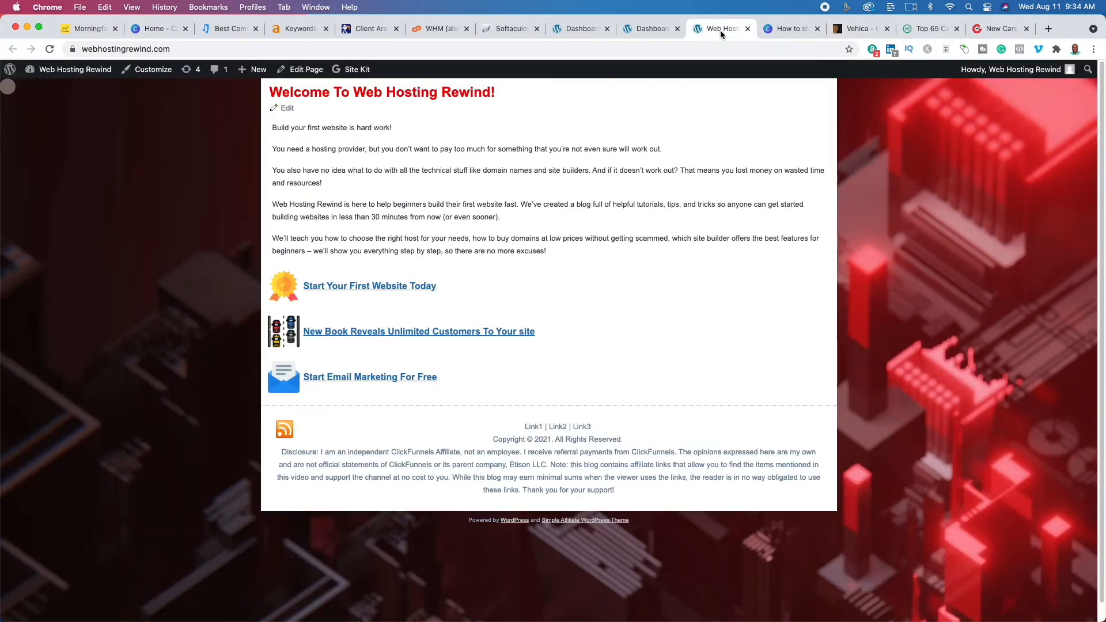
click(645, 30)
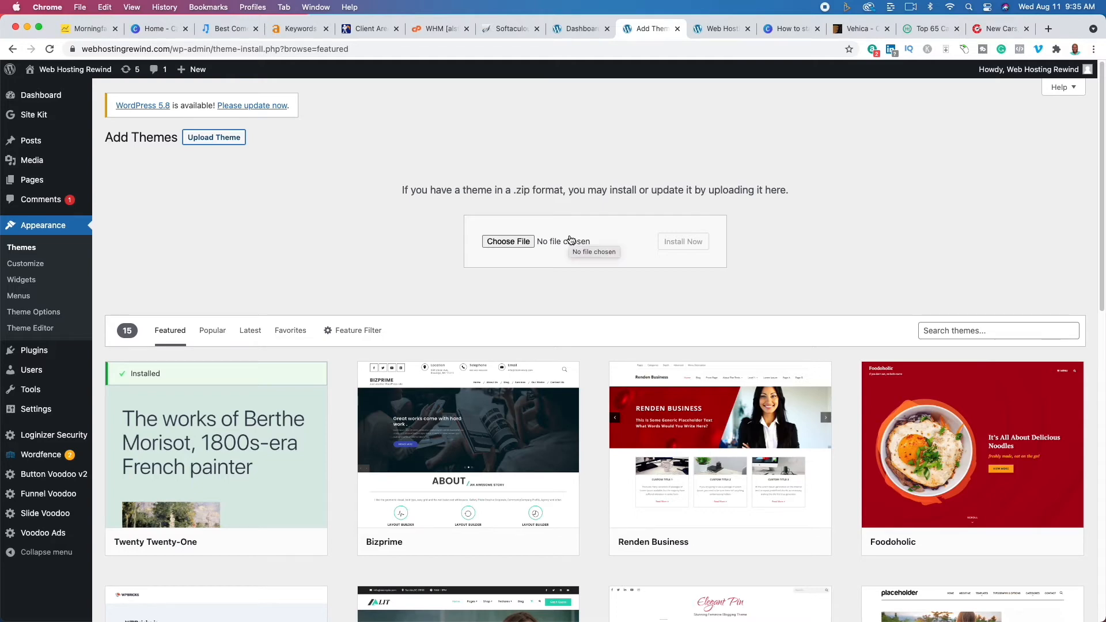
click(1002, 28)
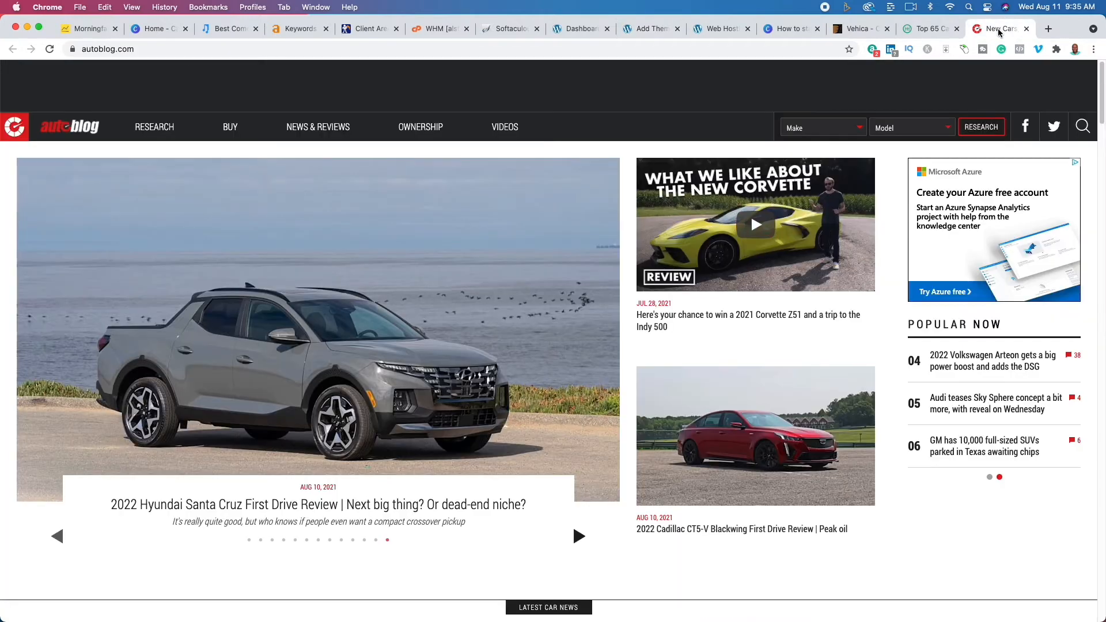
click(855, 30)
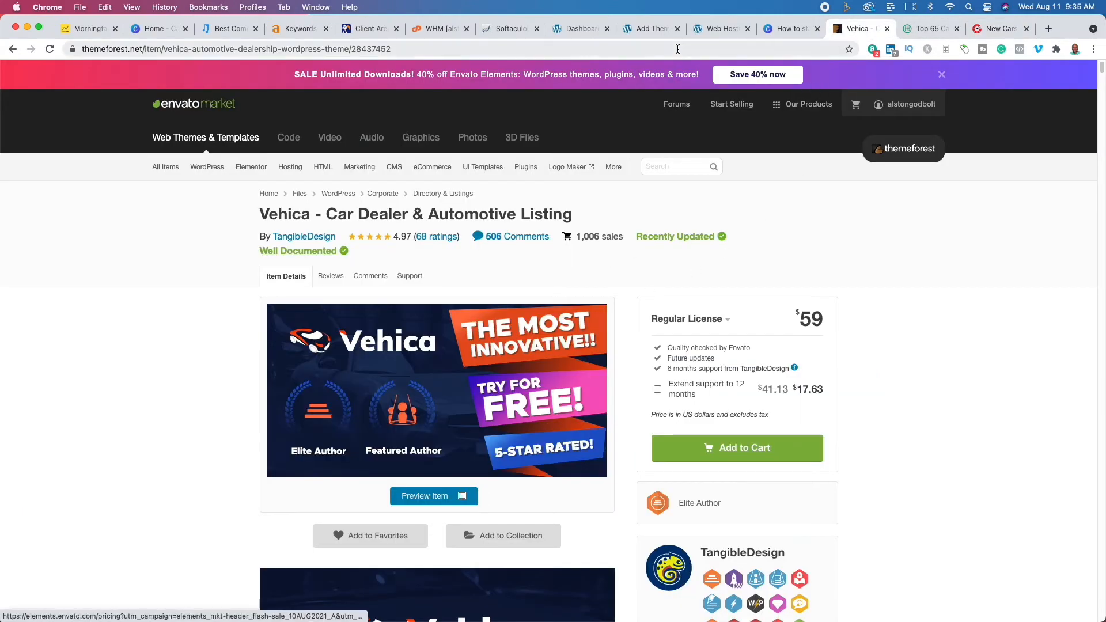
click(697, 33)
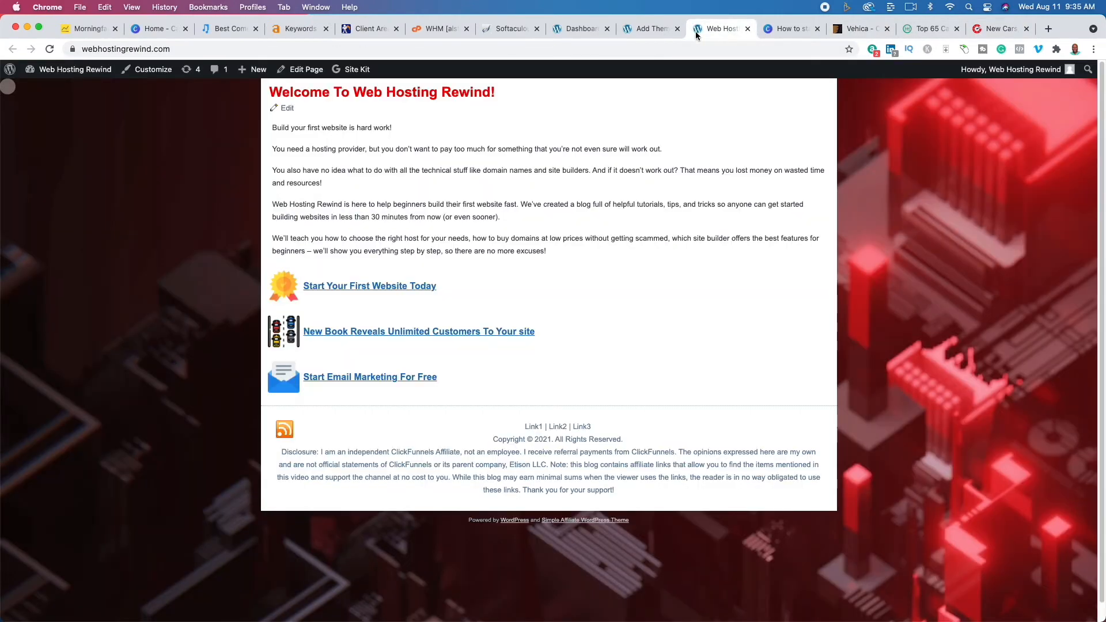
click(649, 30)
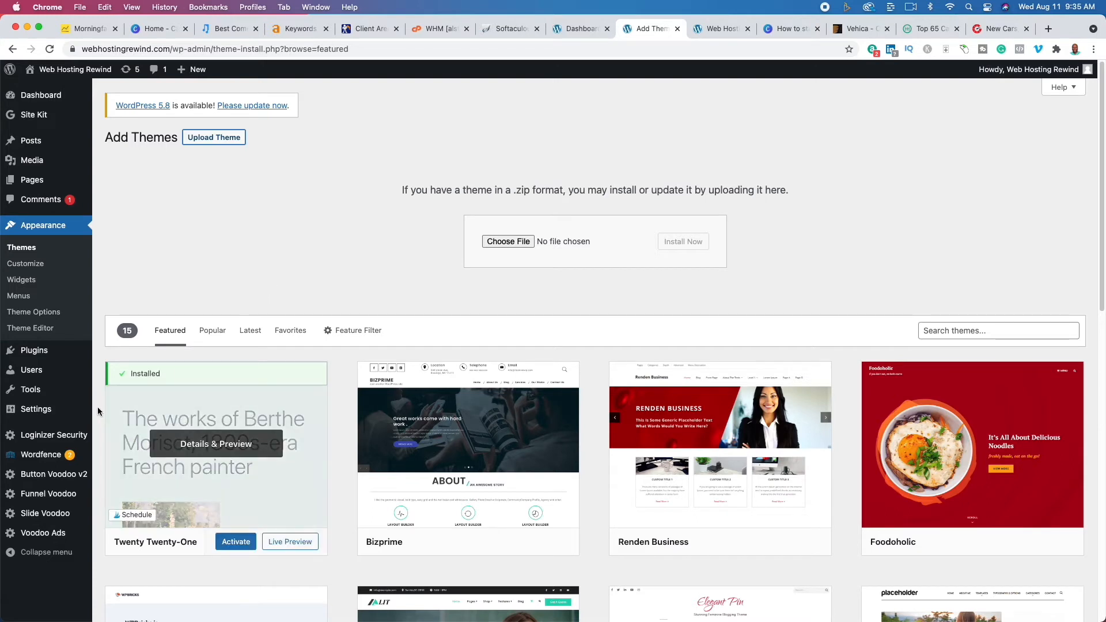
Open the WordPress General Settings and review the site details and available timezone options.
mouse_move(66, 411)
click(116, 411)
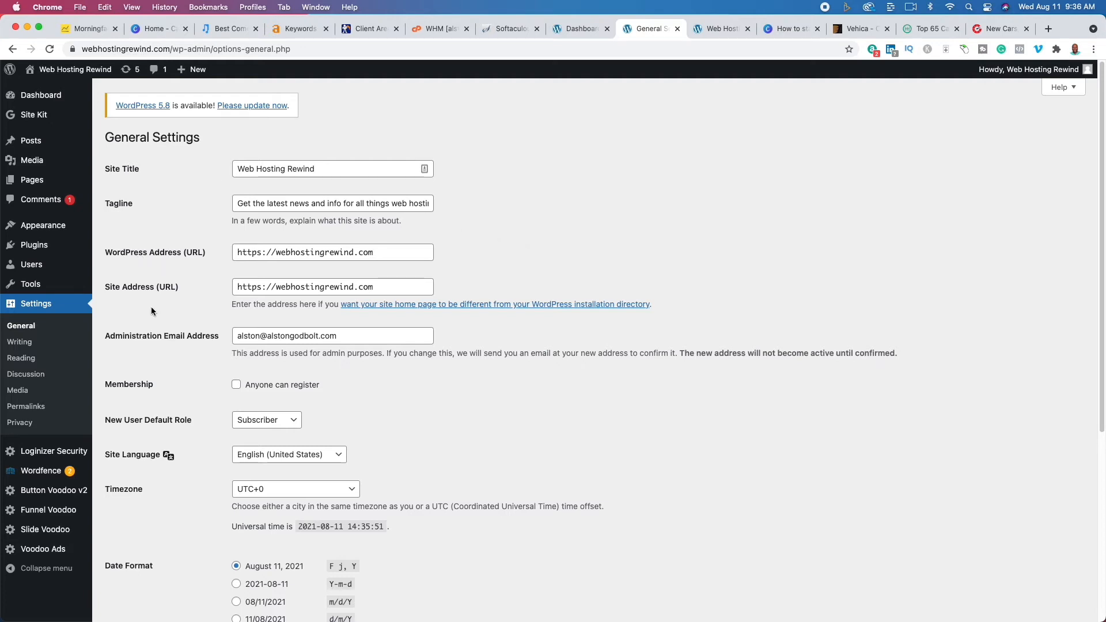
scroll(593, 393, down, 5)
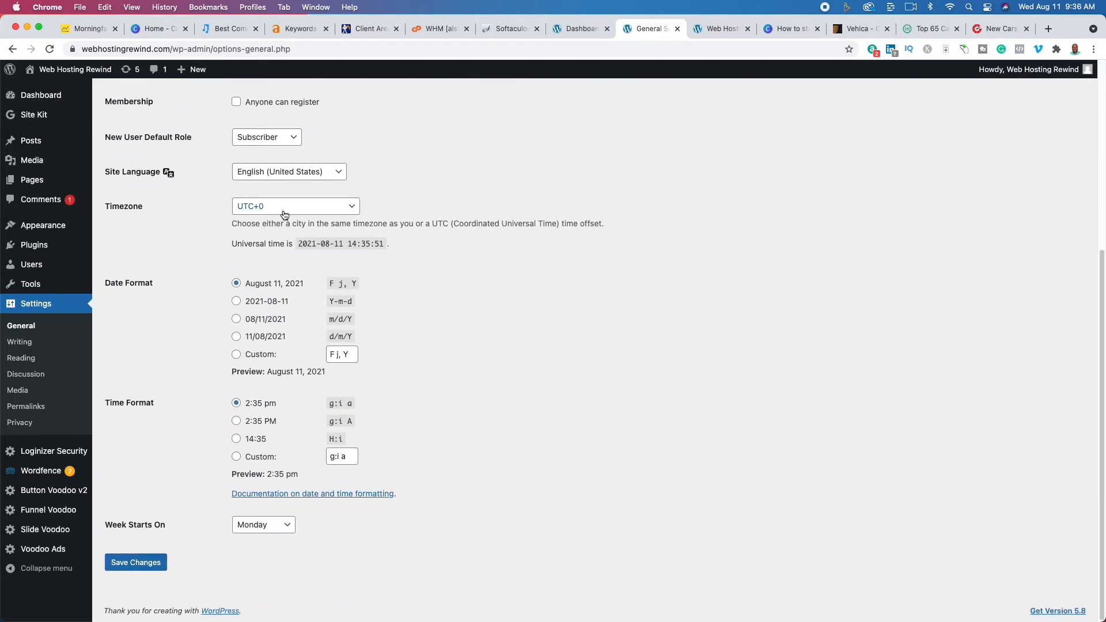
click(284, 215)
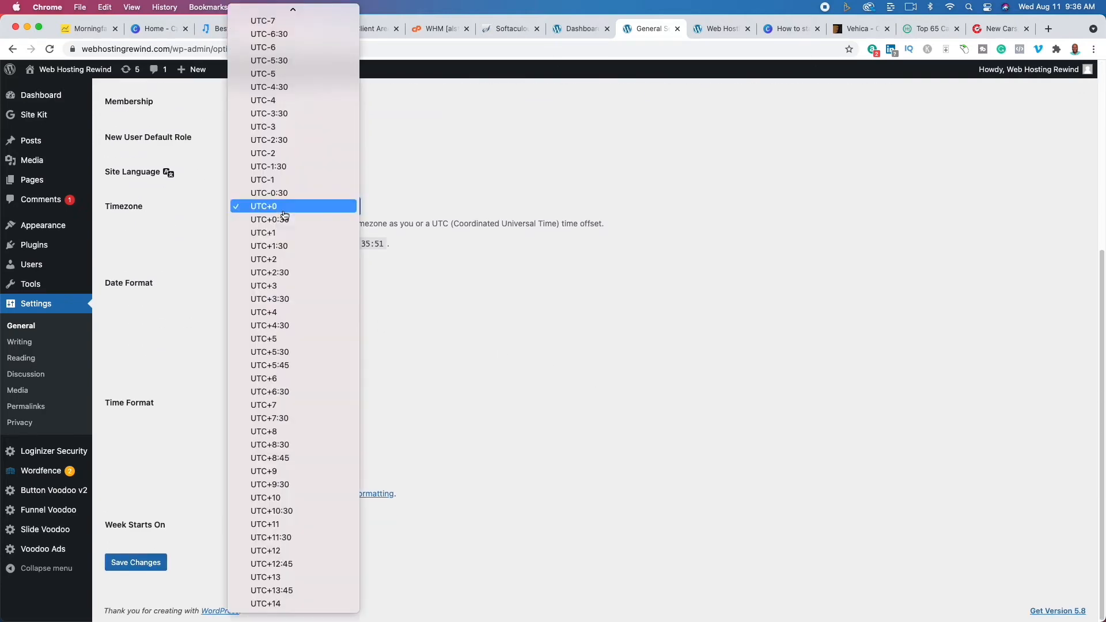
click(648, 402)
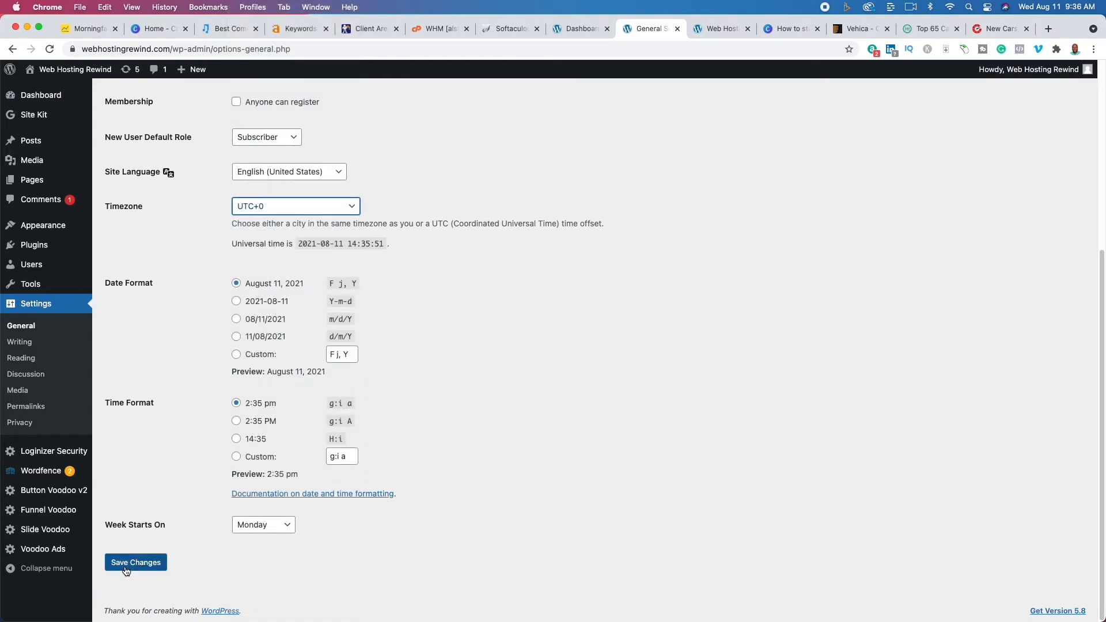
Review the Writing and Reading settings, followed by the permalink structure options.
click(16, 342)
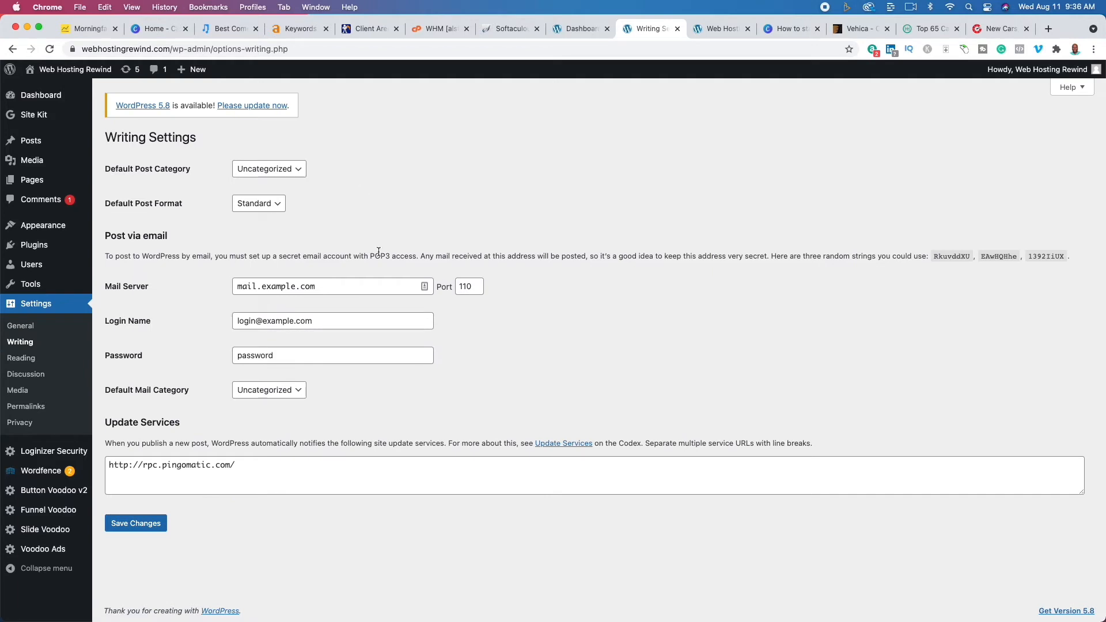
click(22, 358)
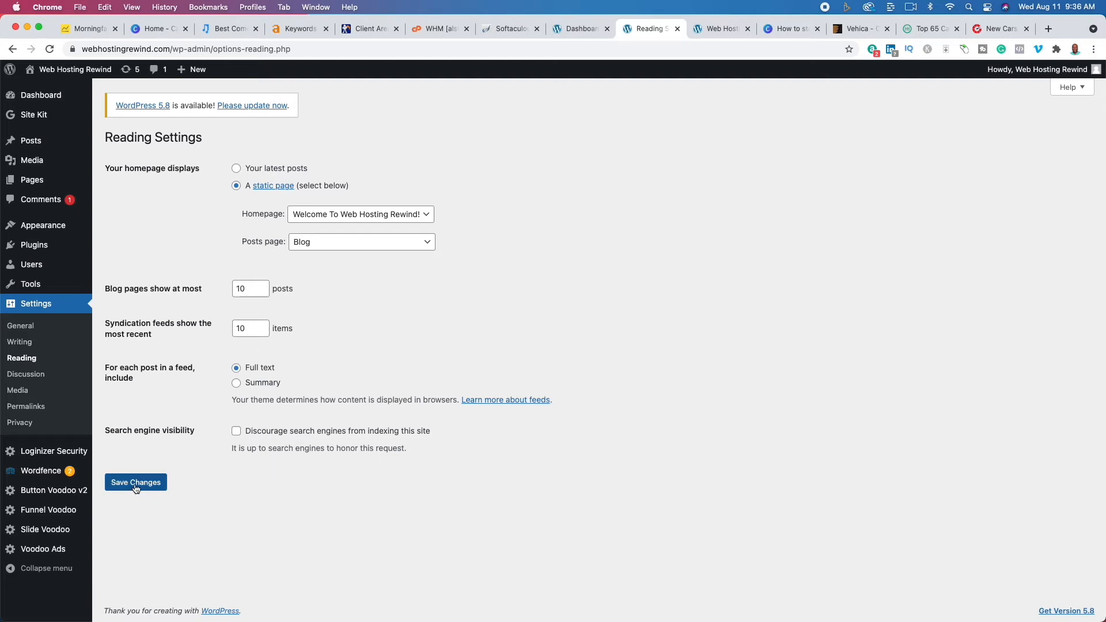
click(25, 407)
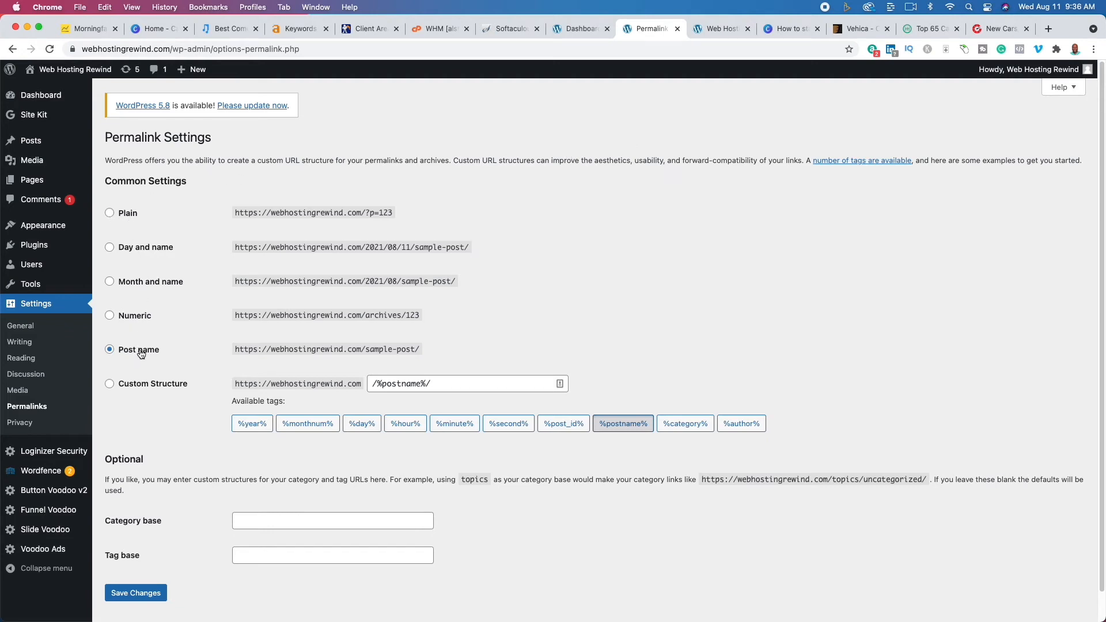
Open Autoblog's 2022 Hyundai Santa Cruz First Drive Review and highlight the part of its headline used in the page URL.
click(990, 30)
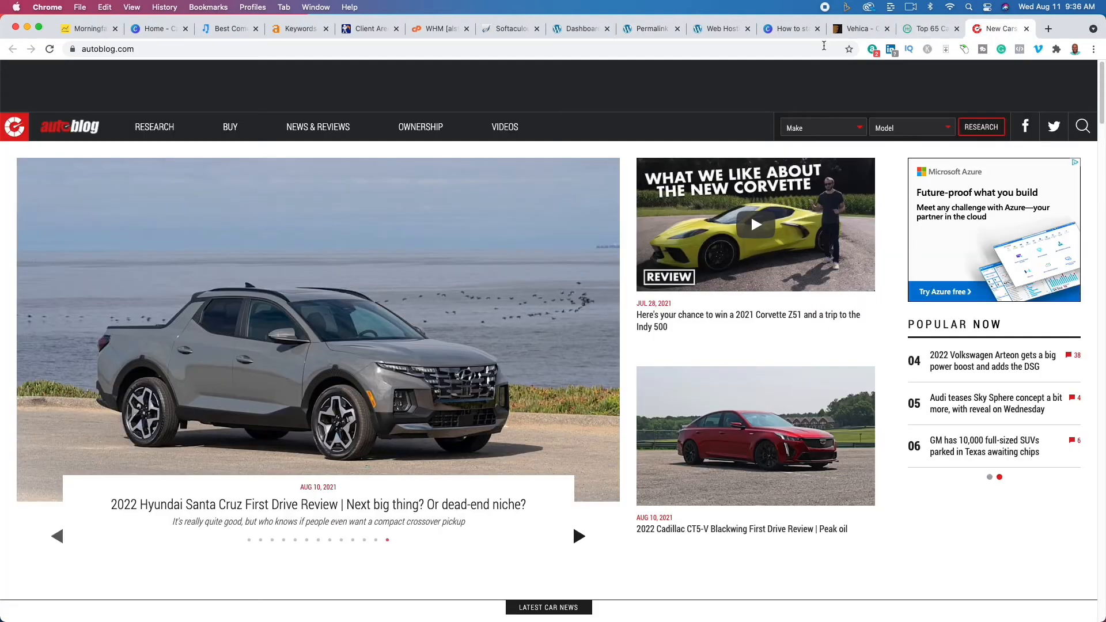
click(450, 339)
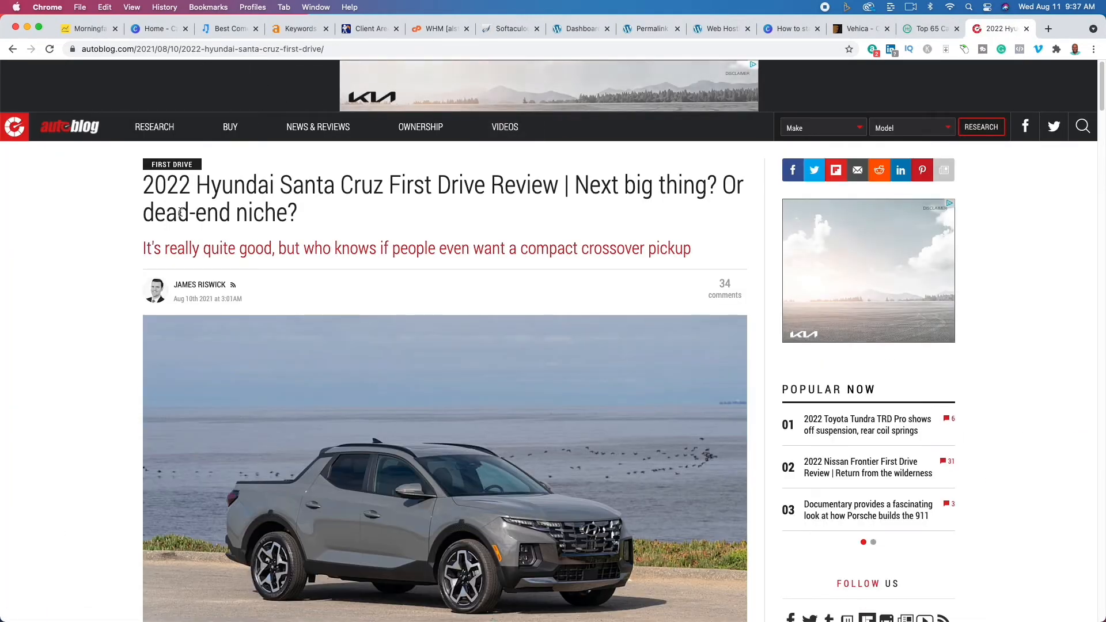
drag(144, 181, 234, 185)
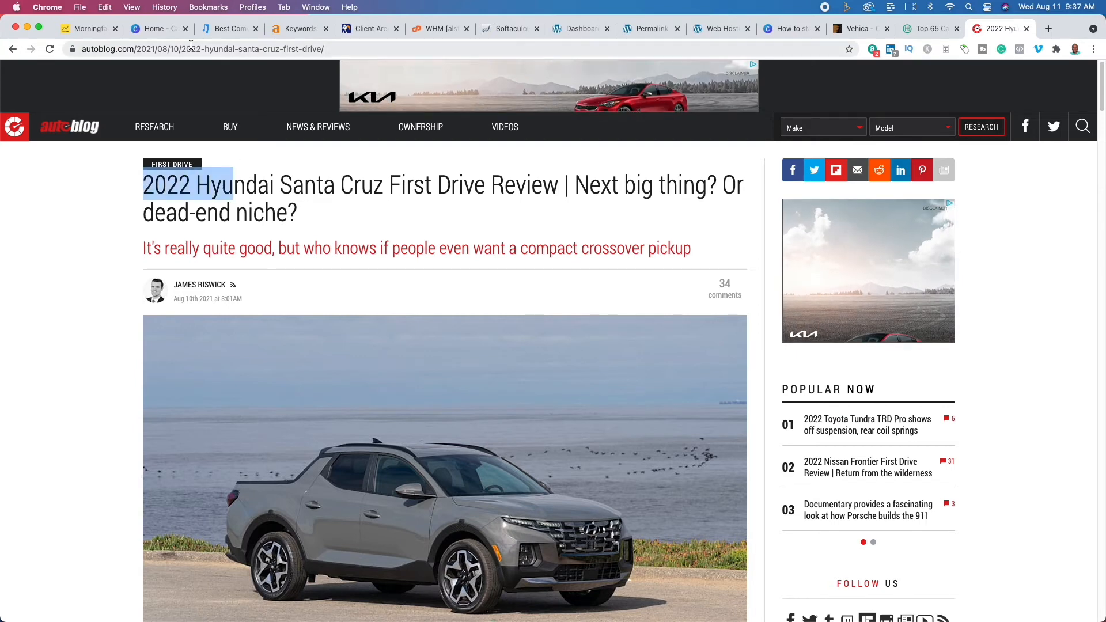
drag(142, 181, 562, 187)
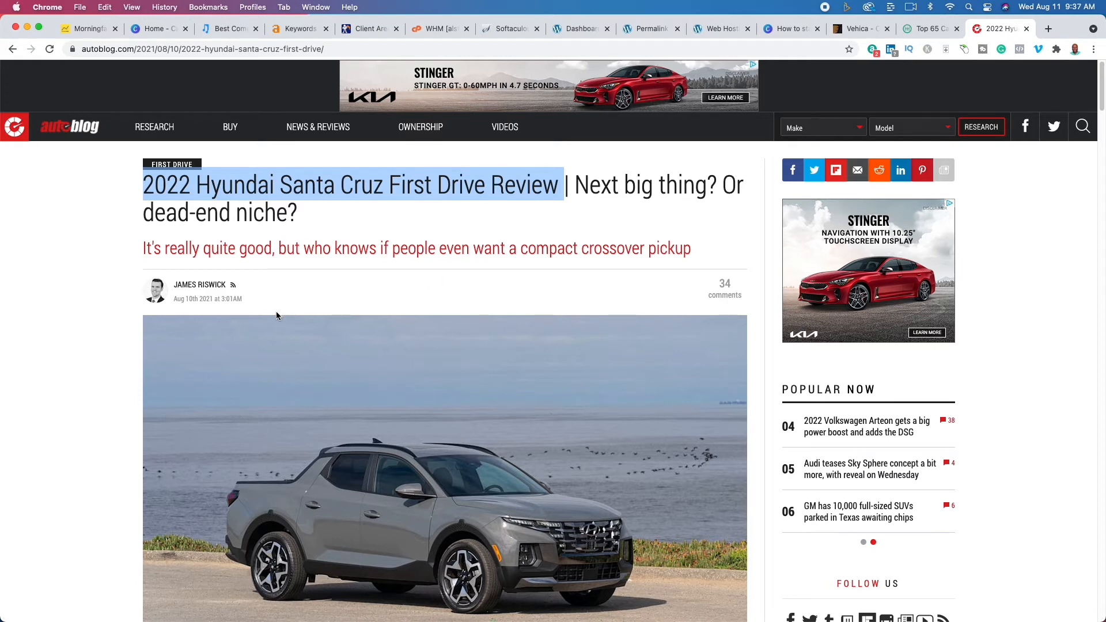
click(1028, 345)
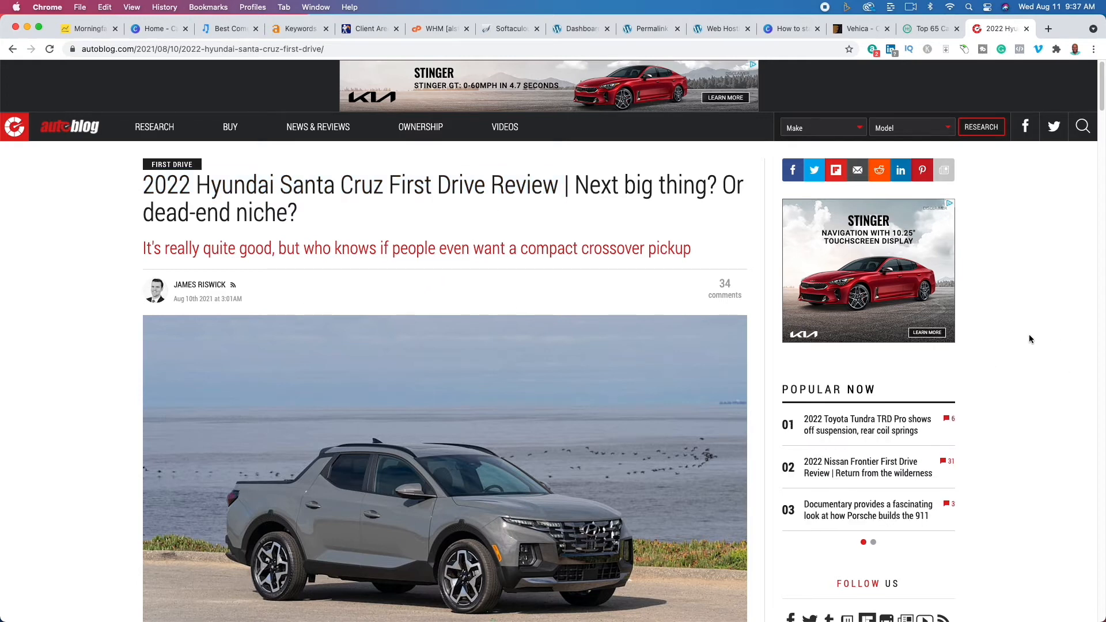
Return to the WordPress dashboard and create a new blog post from the posts list.
click(650, 28)
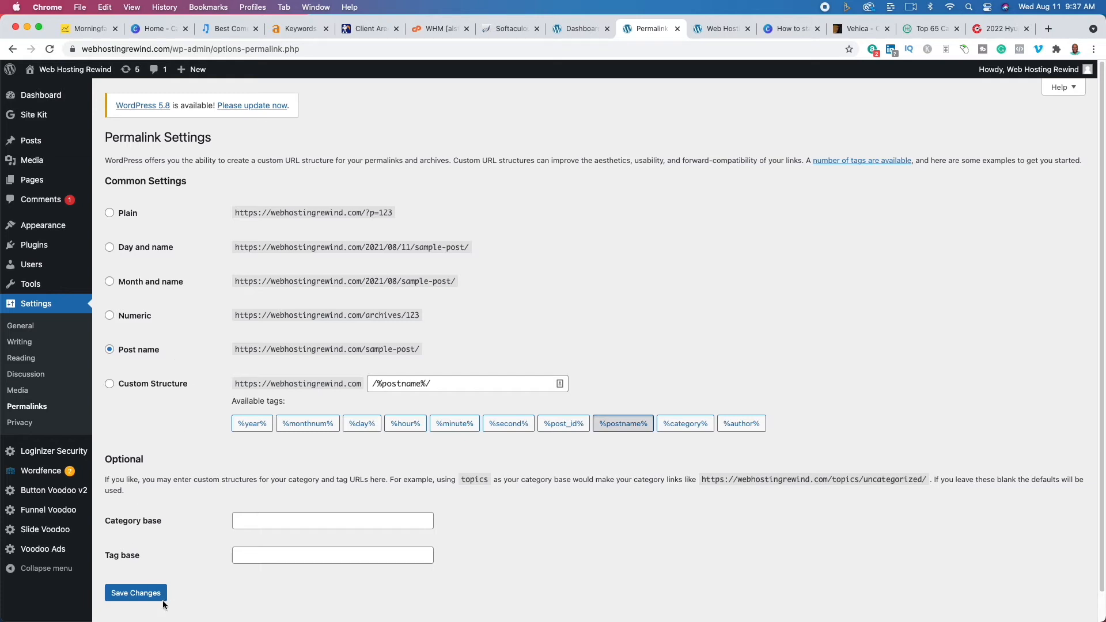
mouse_move(47, 142)
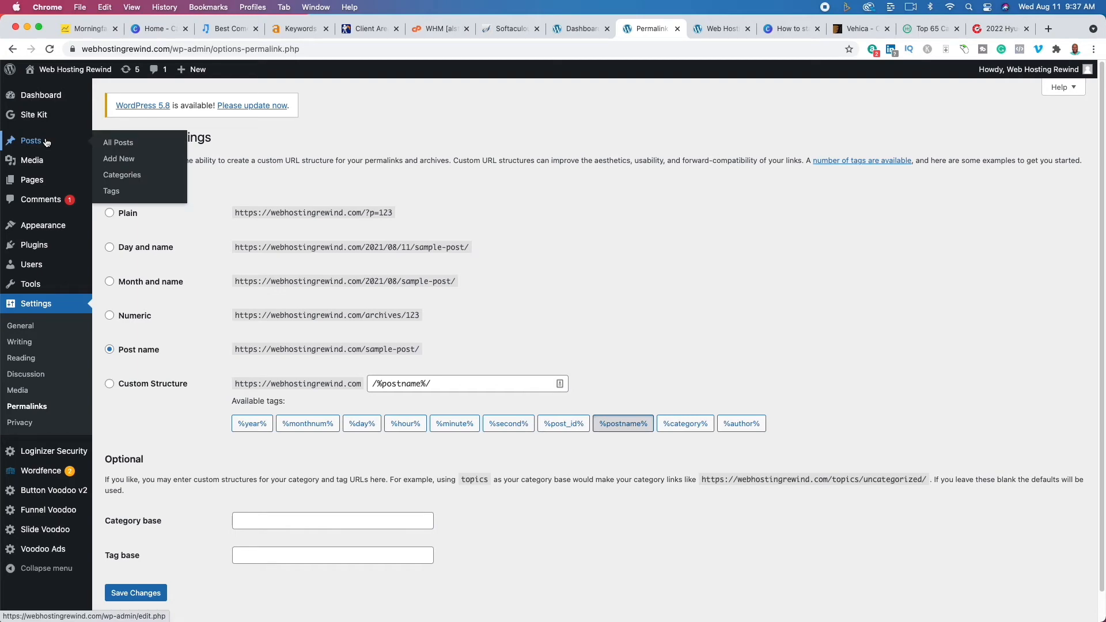
click(38, 144)
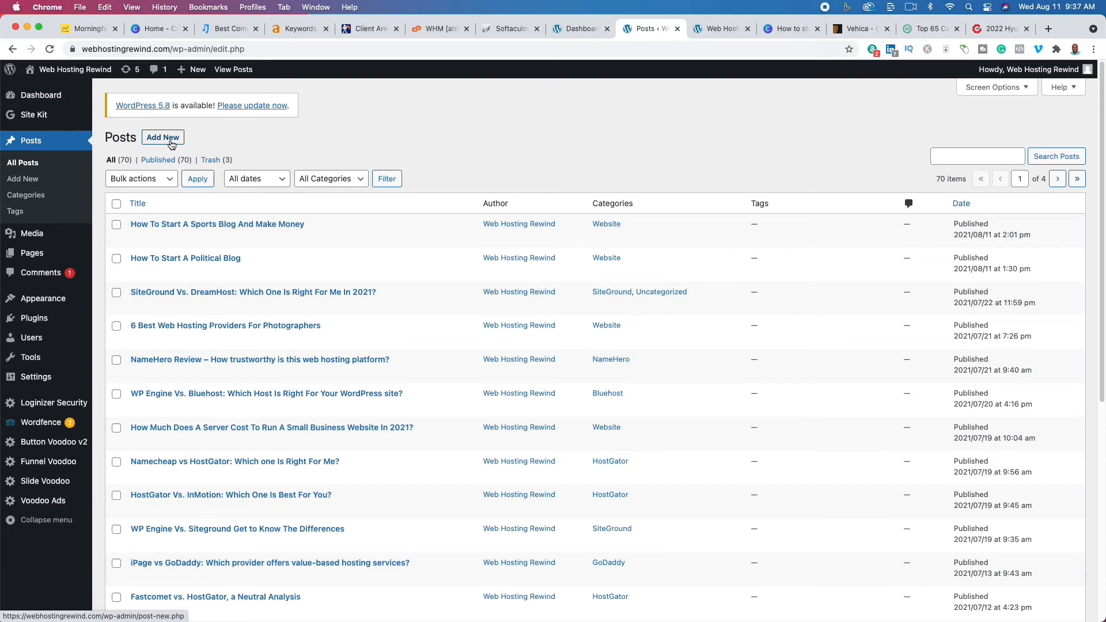
click(171, 144)
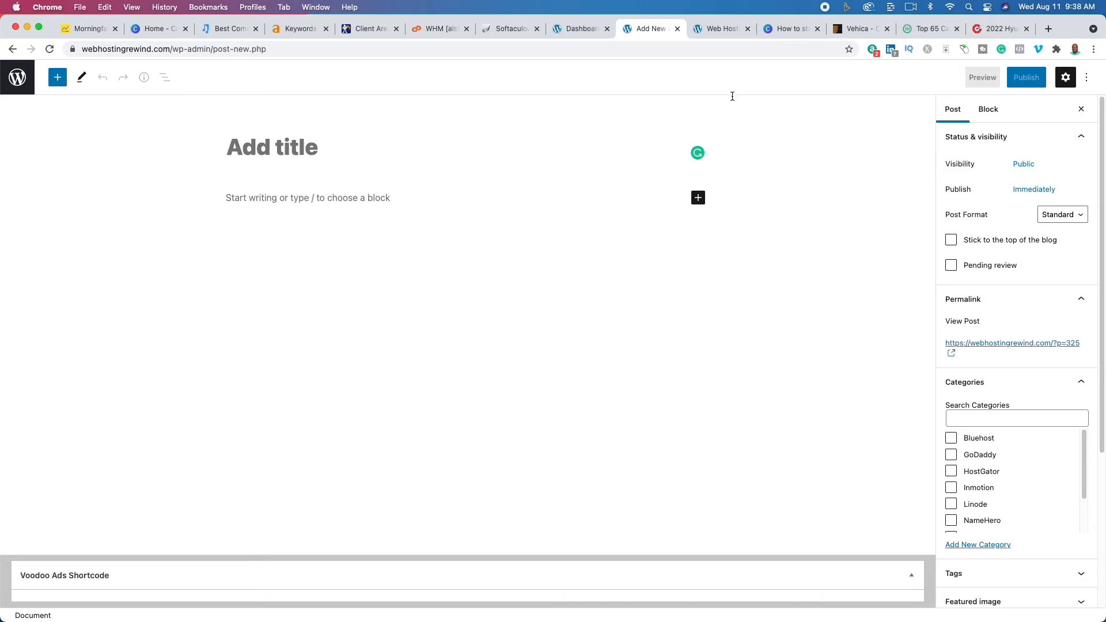
Copy the keyword "2019 ford mustang" from the Ahrefs matching terms and paste it as the new post's title.
click(297, 32)
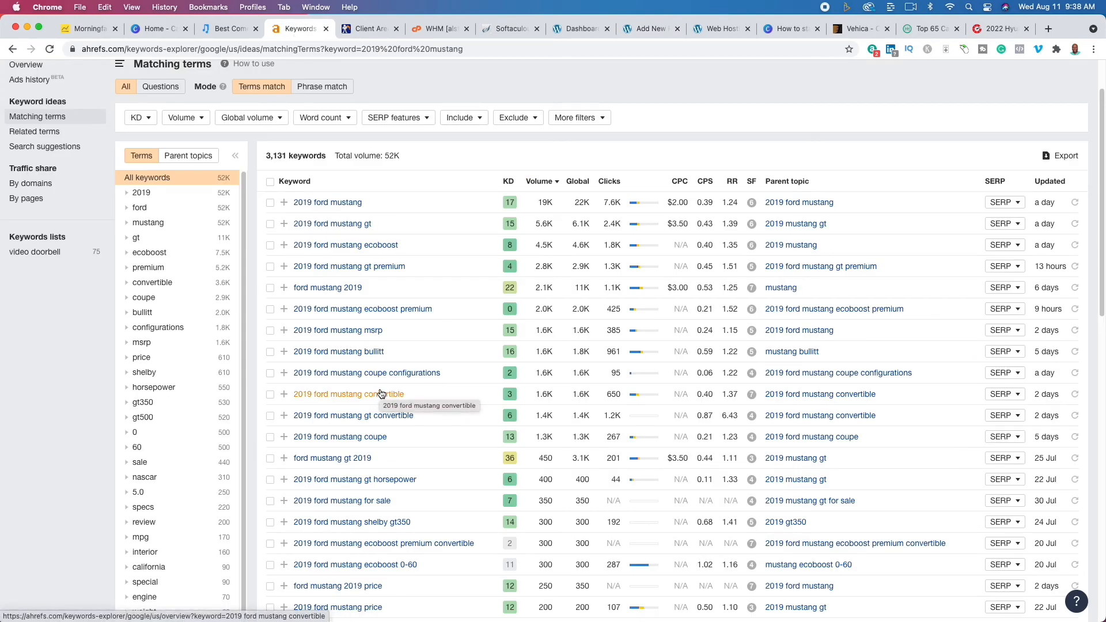
drag(363, 203, 292, 202)
key(cmd+c)
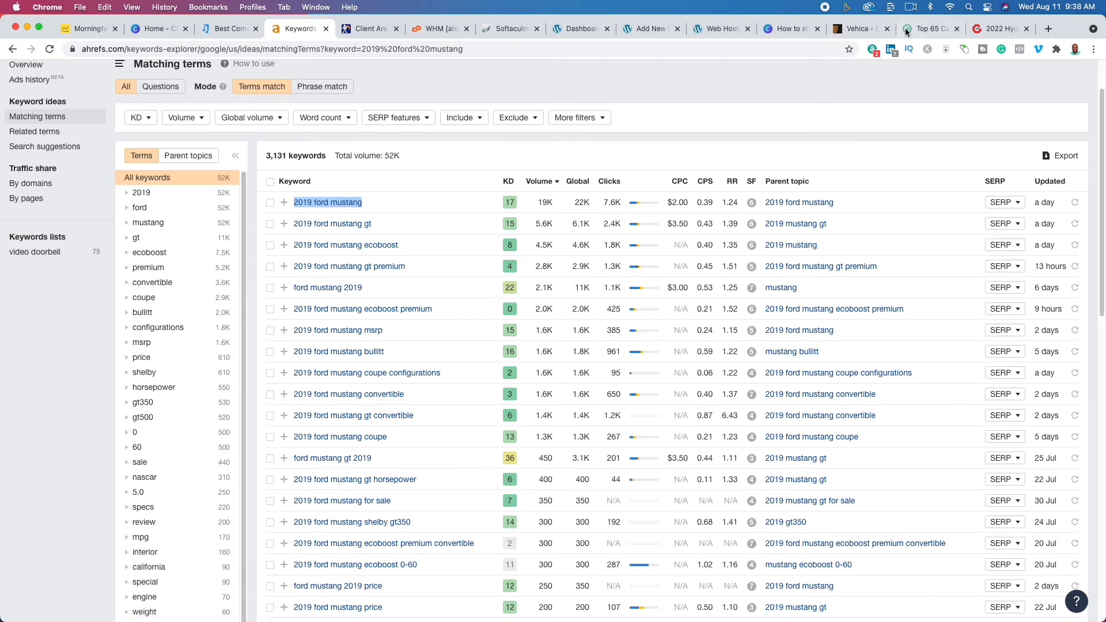
click(640, 36)
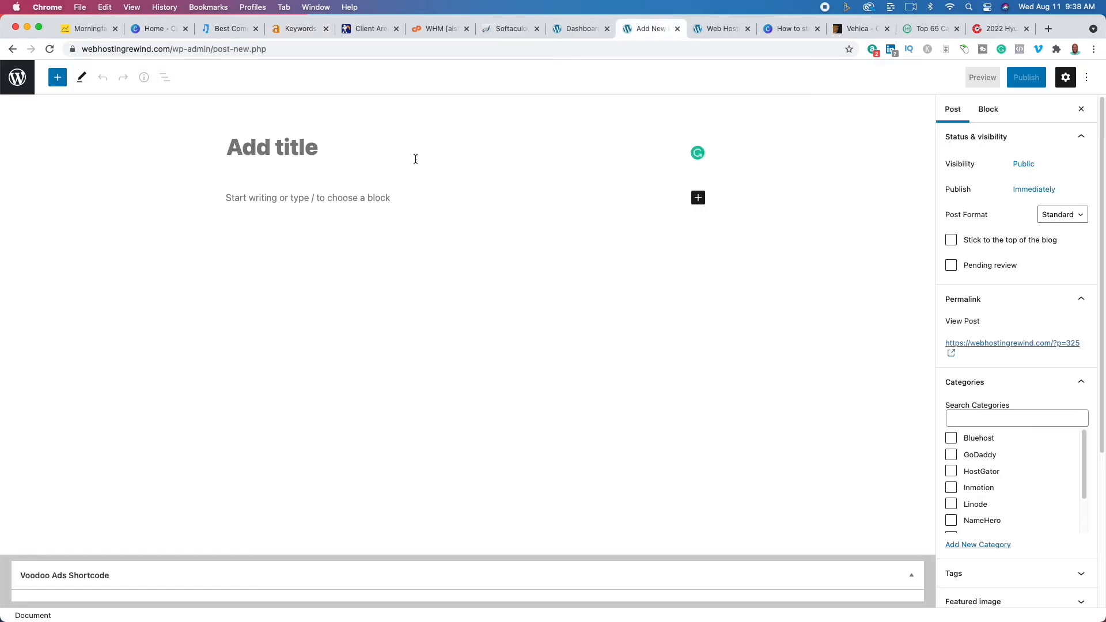
key(cmd+v)
Check the Autoblog review's headline again, and capitalize the new post's title as "2019 Ford Mustang".
click(992, 32)
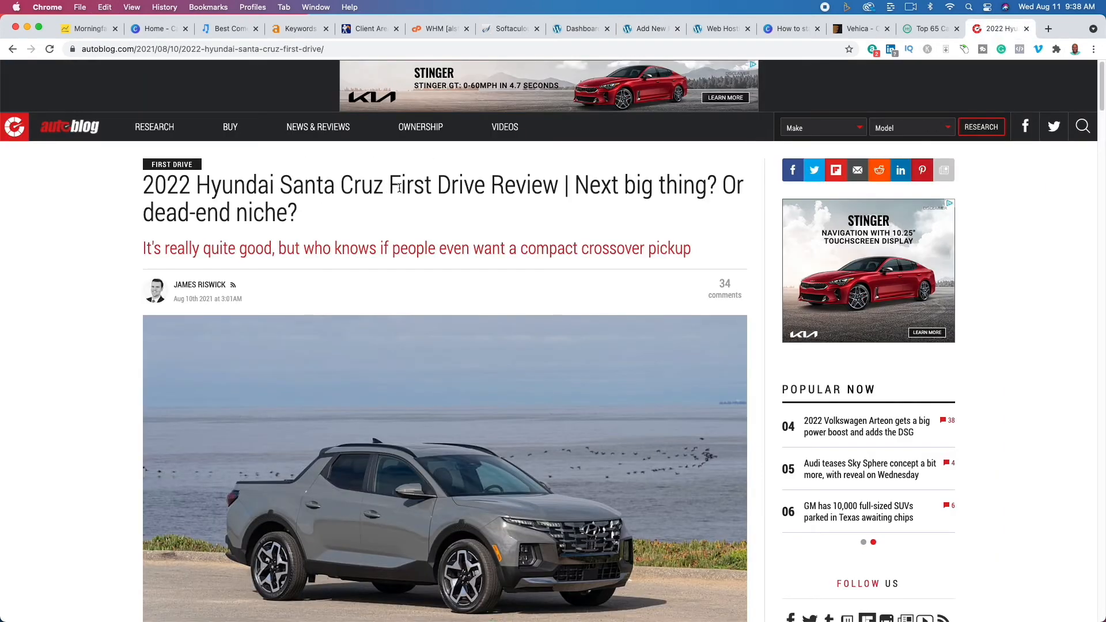
click(579, 27)
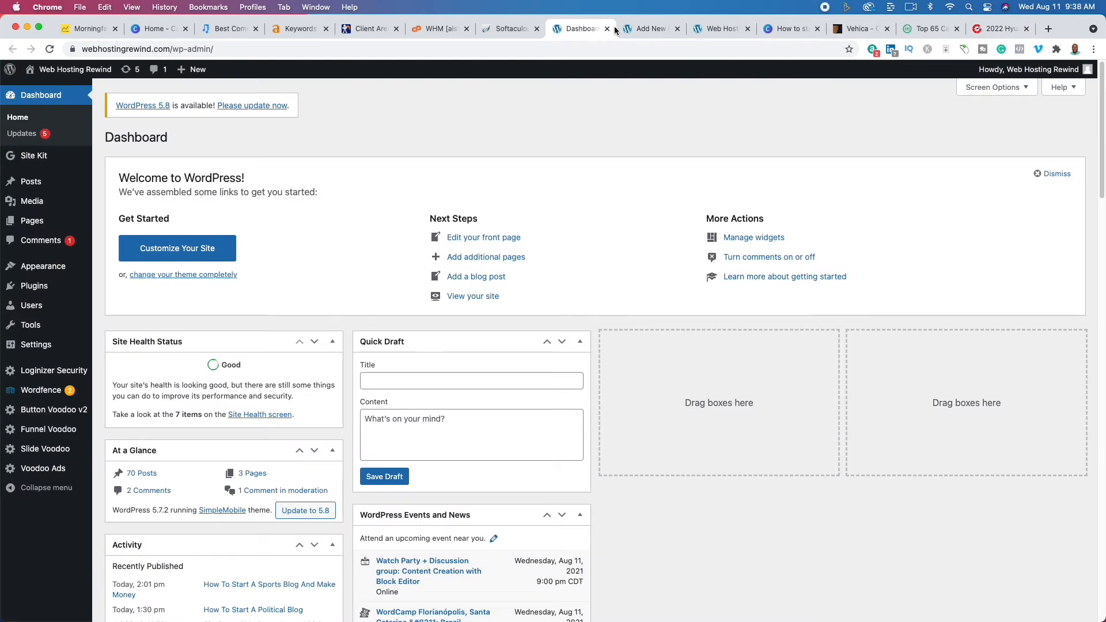
click(649, 28)
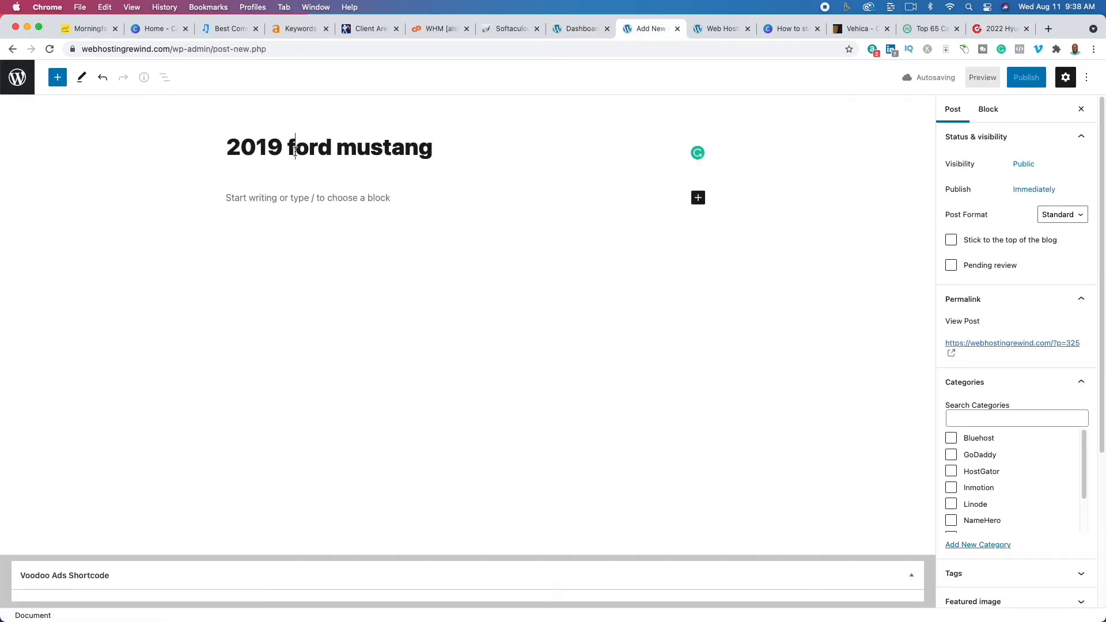
drag(297, 156, 290, 155)
text(F)
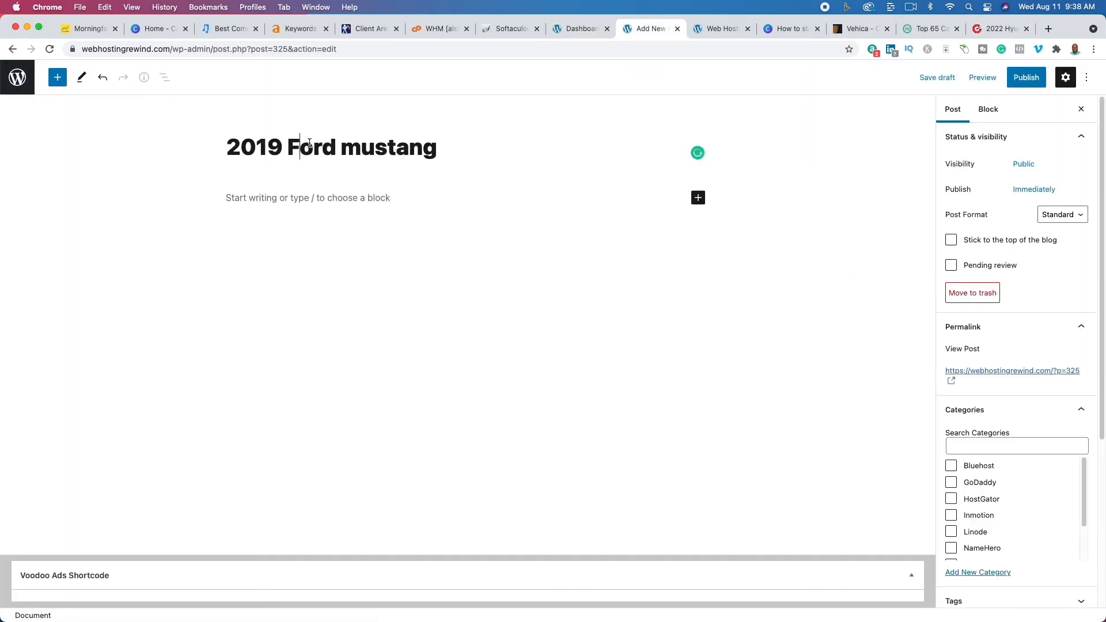
drag(360, 153, 341, 153)
text(M)
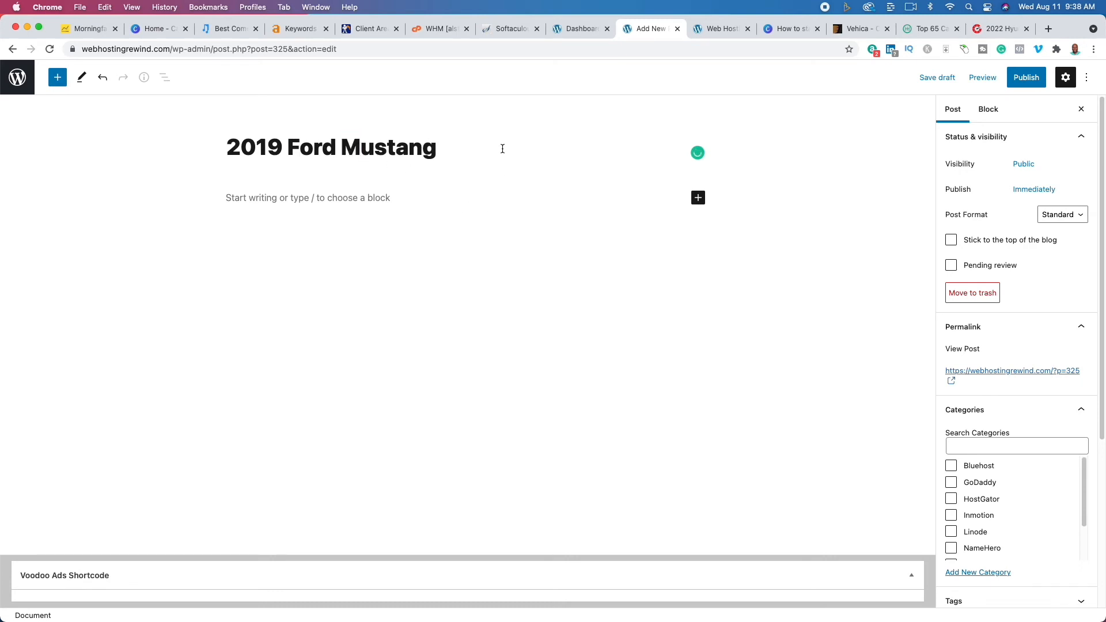
Extend the post's title to read "2019 Ford Mustang: Everything You Need To Know".
click(481, 146)
text(: Everything )
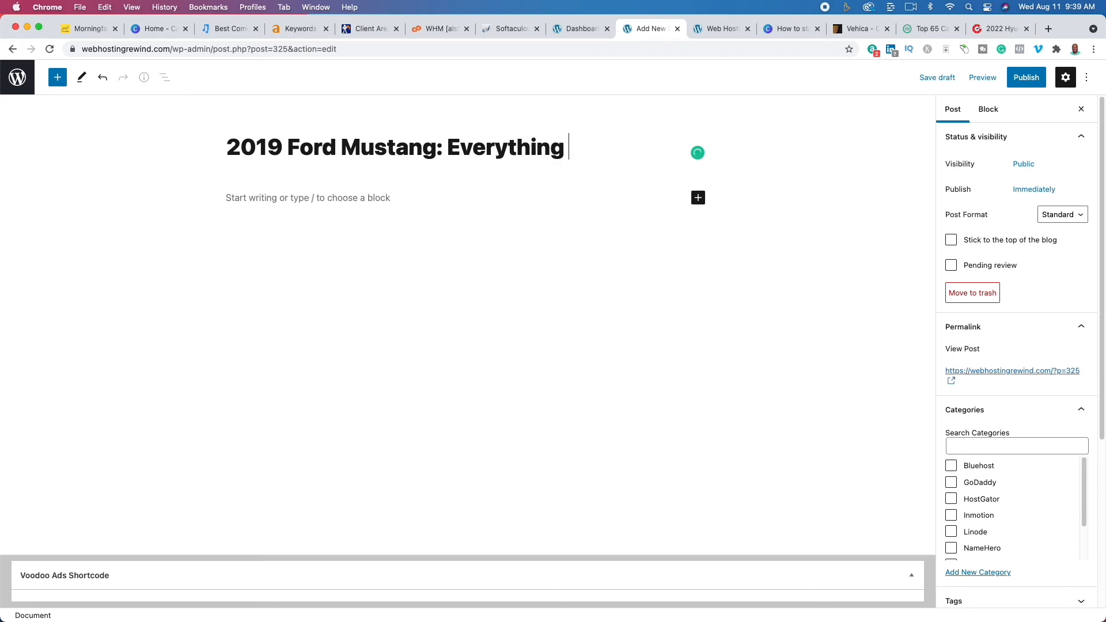
text(You Need To K)
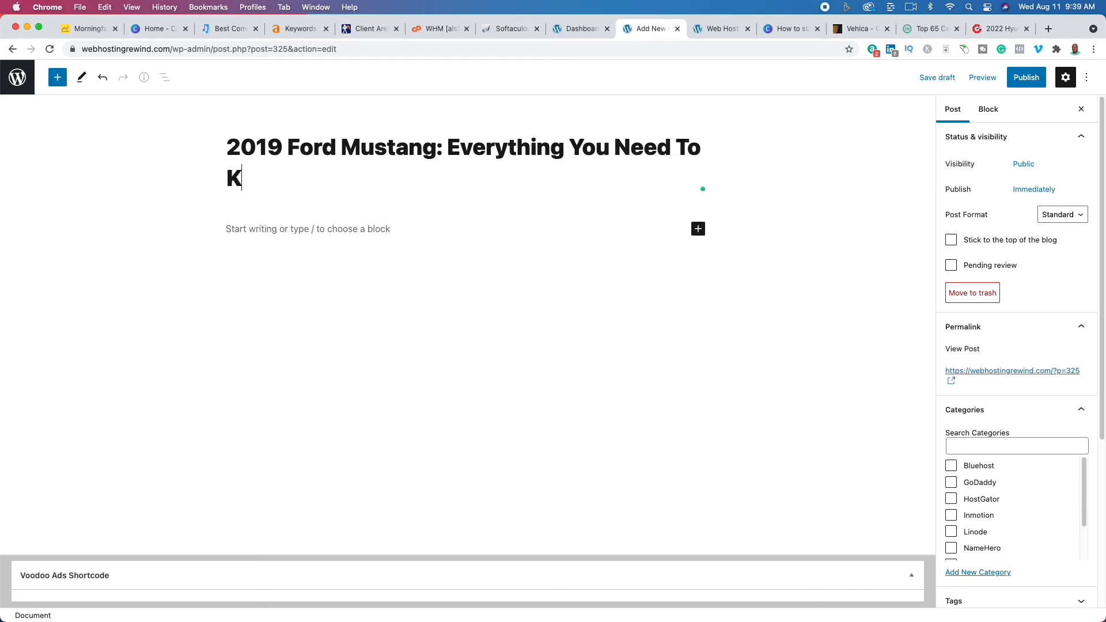
text(now)
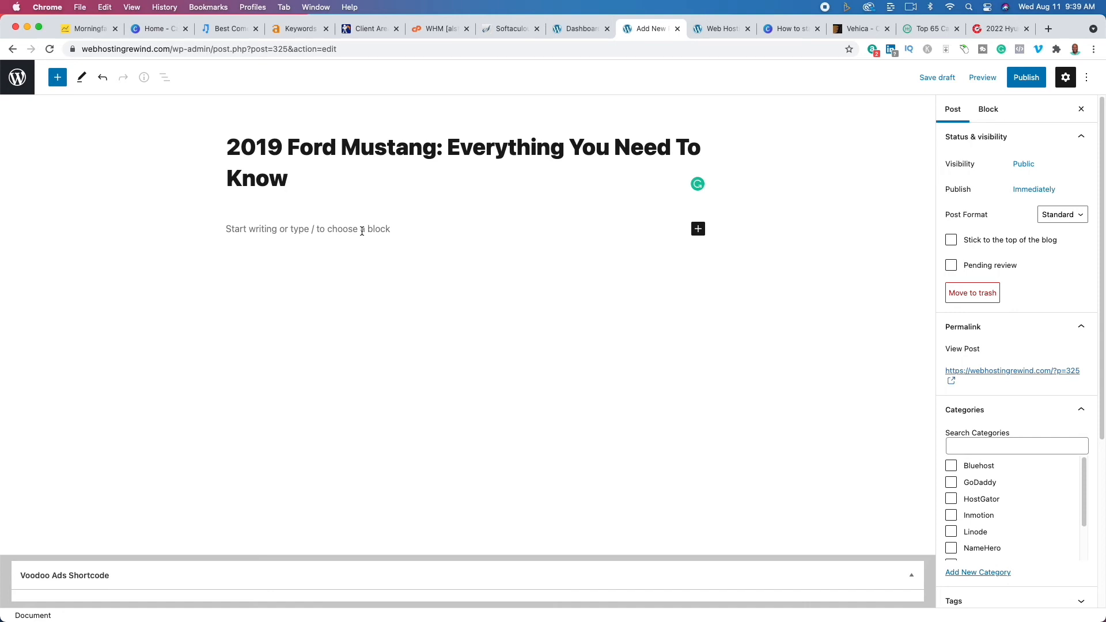
Outline the post body with the words Who, What, When, Where, Why and How, each in its own paragraph.
click(332, 235)
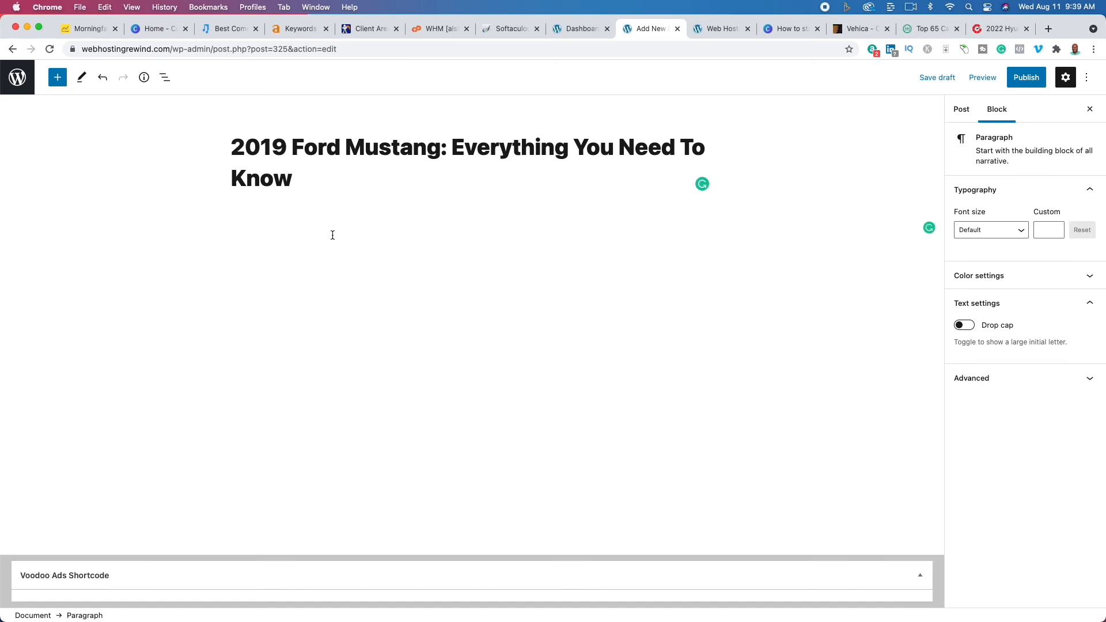
text(Who)
key(Return)
text(What)
key(Return)
text(When)
key(Return)
text(Wh)
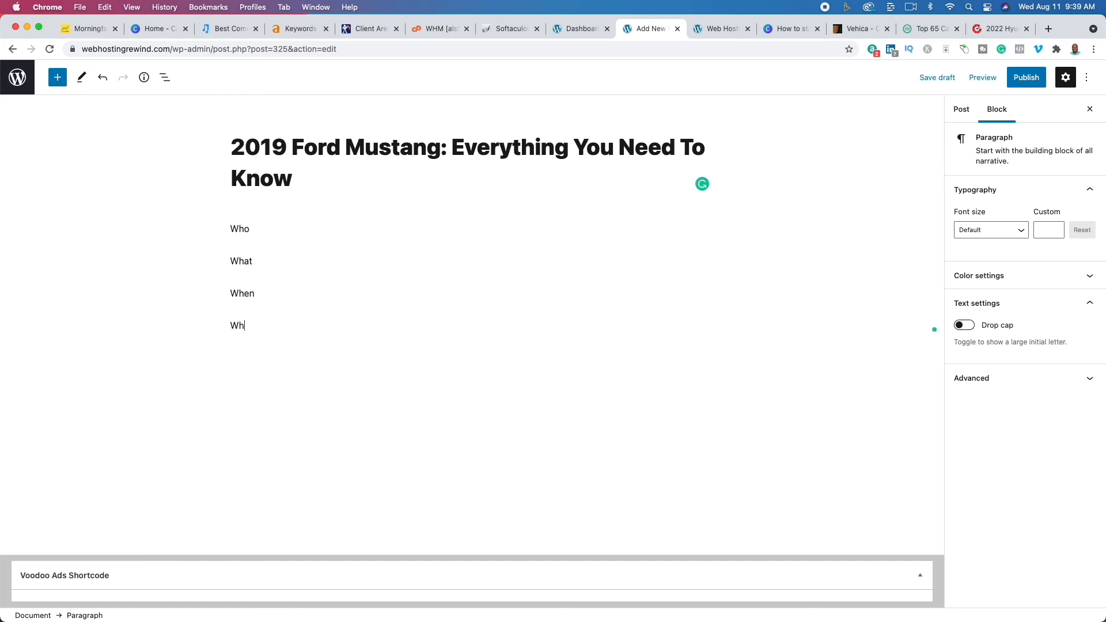
text(ere )
text(Why)
key(Return)
text(How)
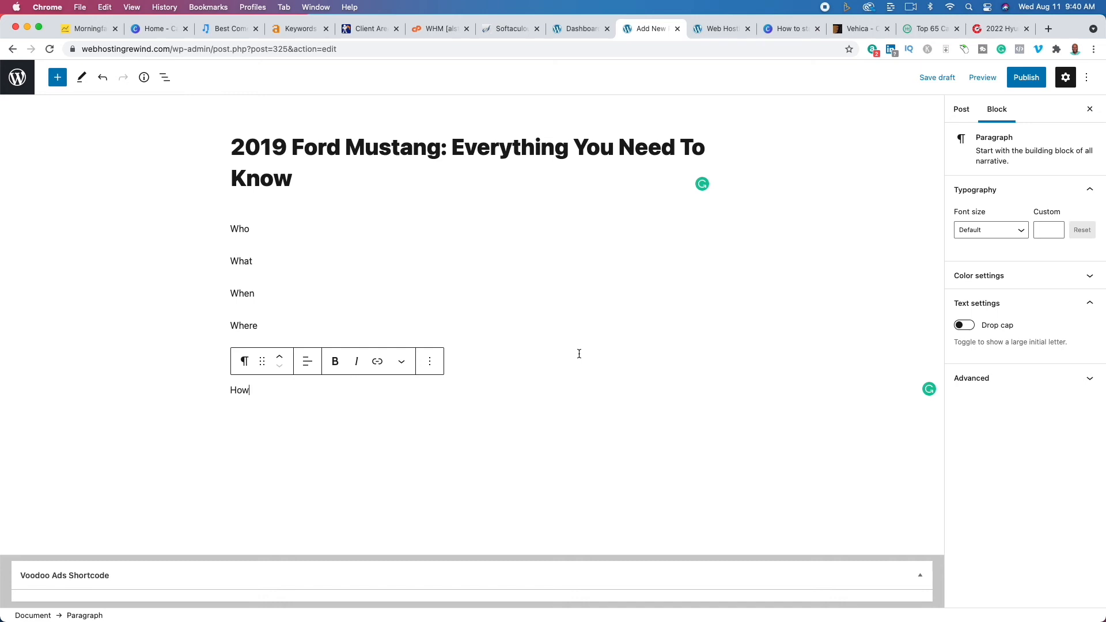
Switch to the Canva deck, present it from the steps 5–8 slide, advance to the steps 9–12 slide, and exit full screen.
click(791, 29)
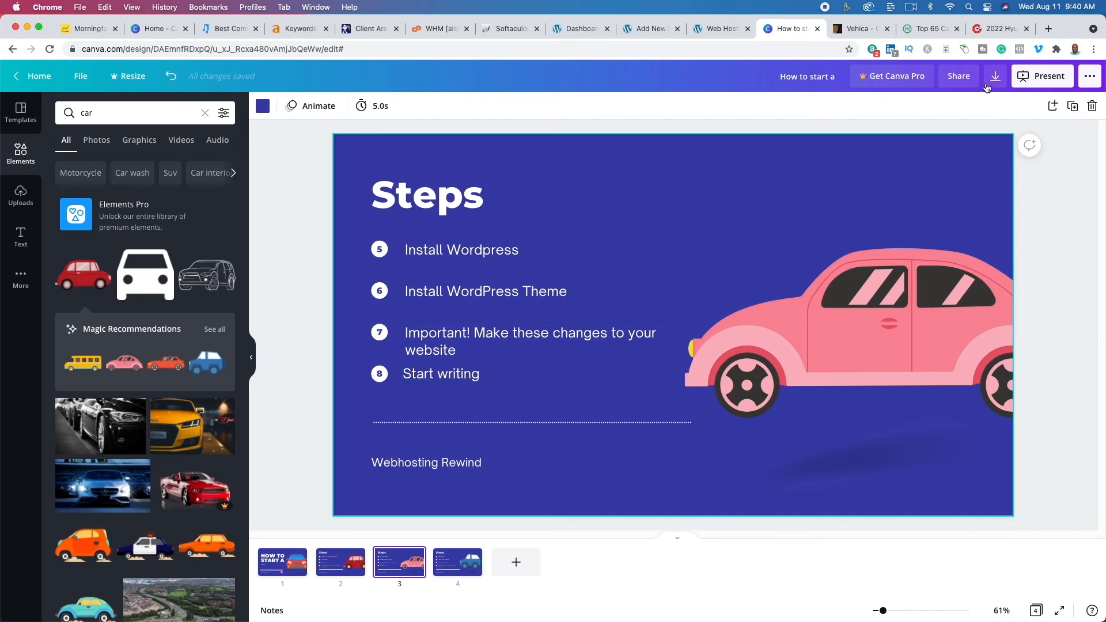
click(1043, 76)
click(969, 189)
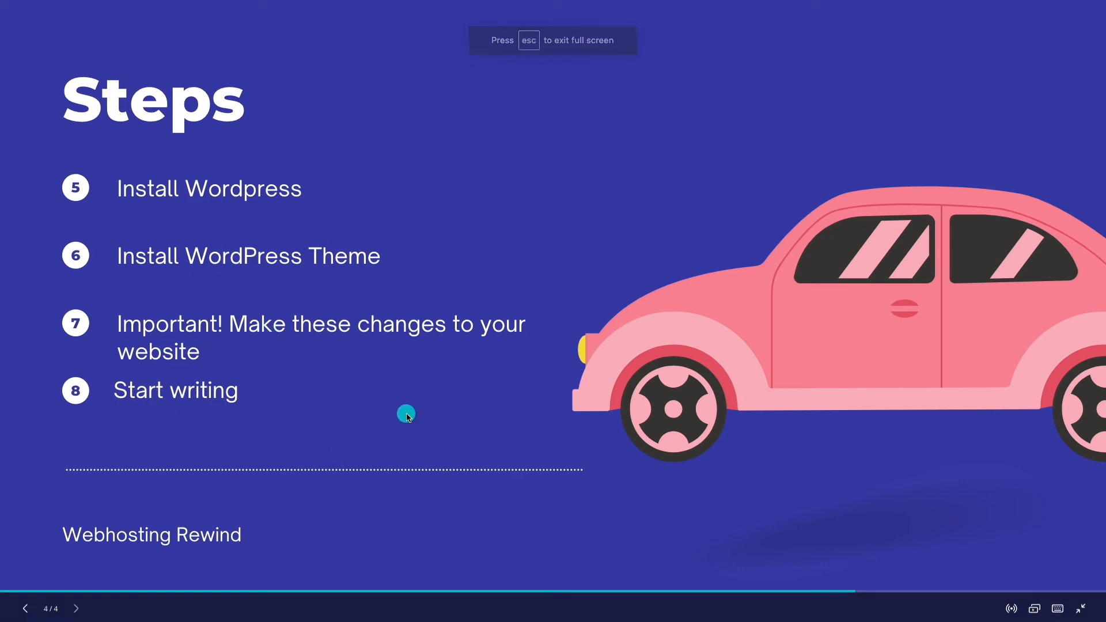
click(406, 413)
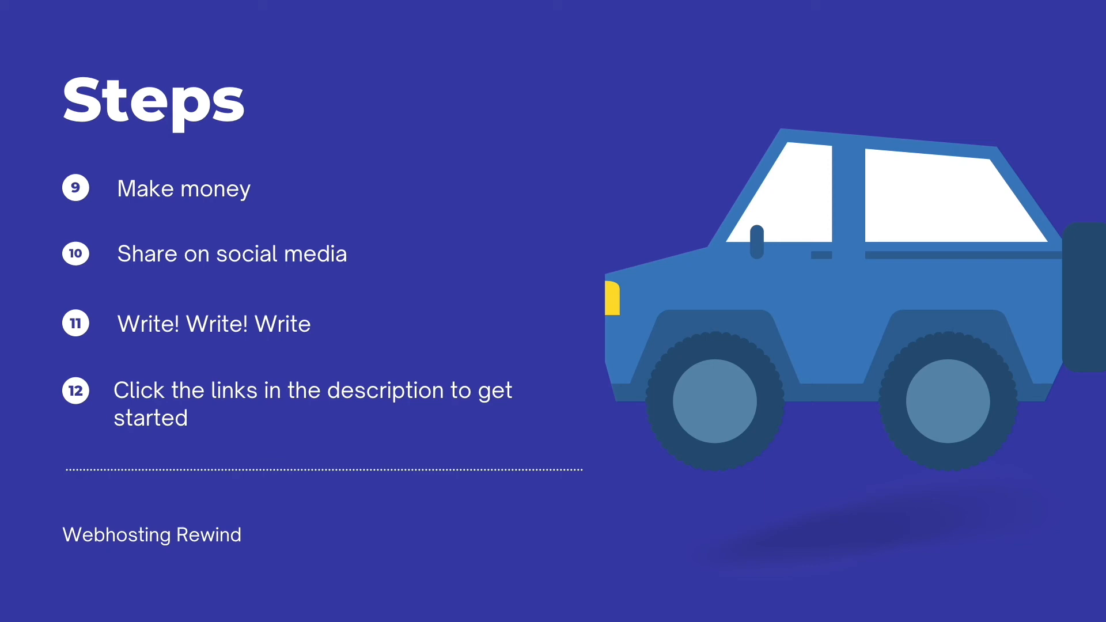
key(Escape)
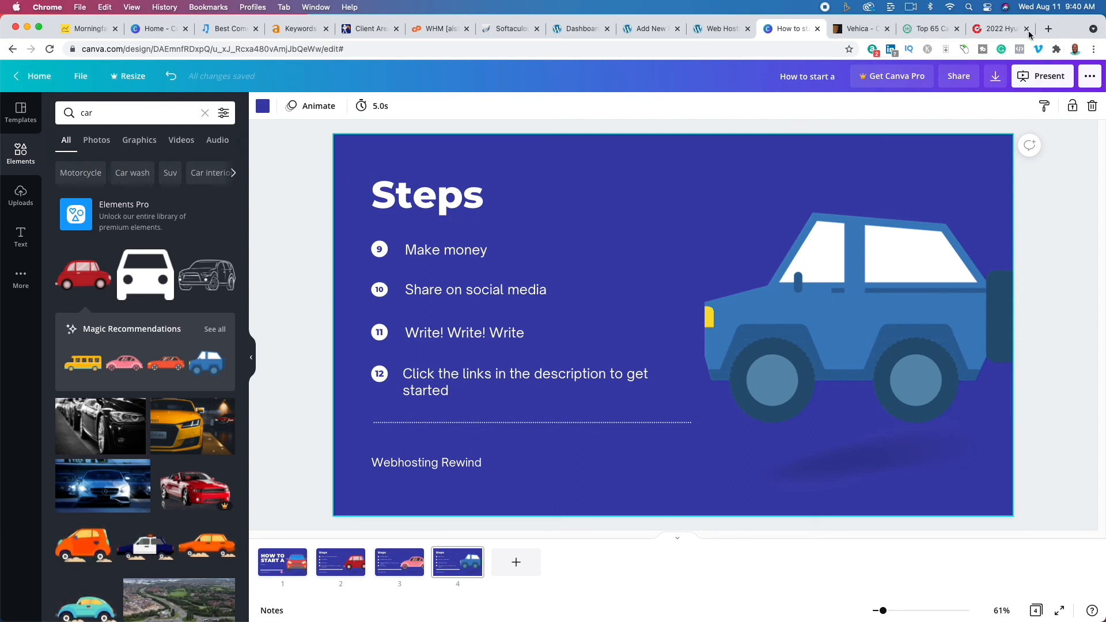
Search Google for "car affiliate program" in a new browser tab and look through the results.
click(1050, 29)
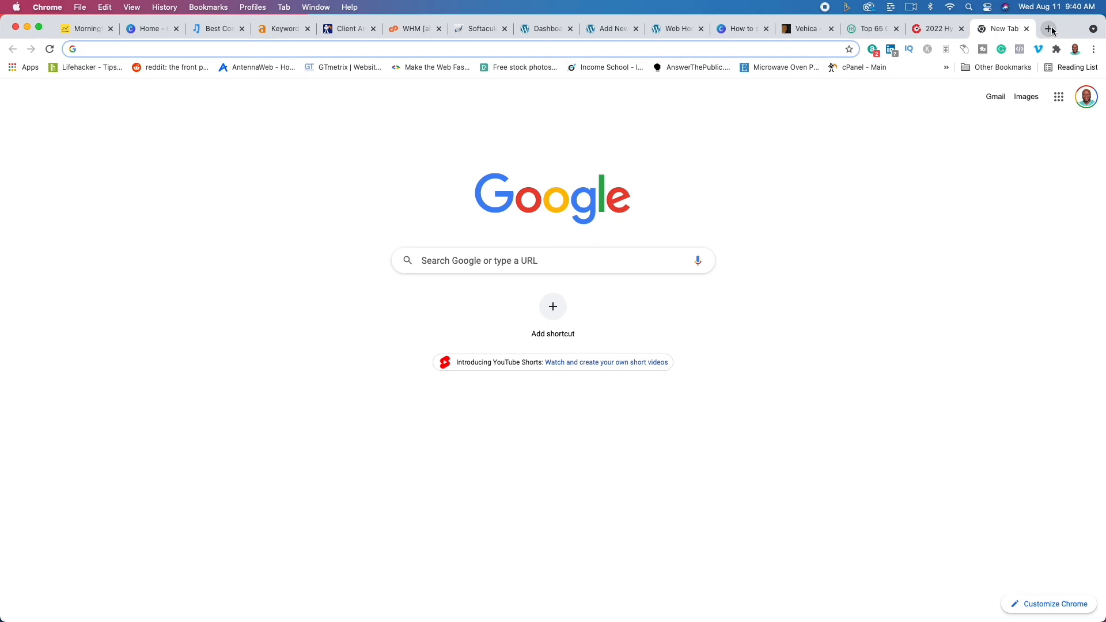
text(car)
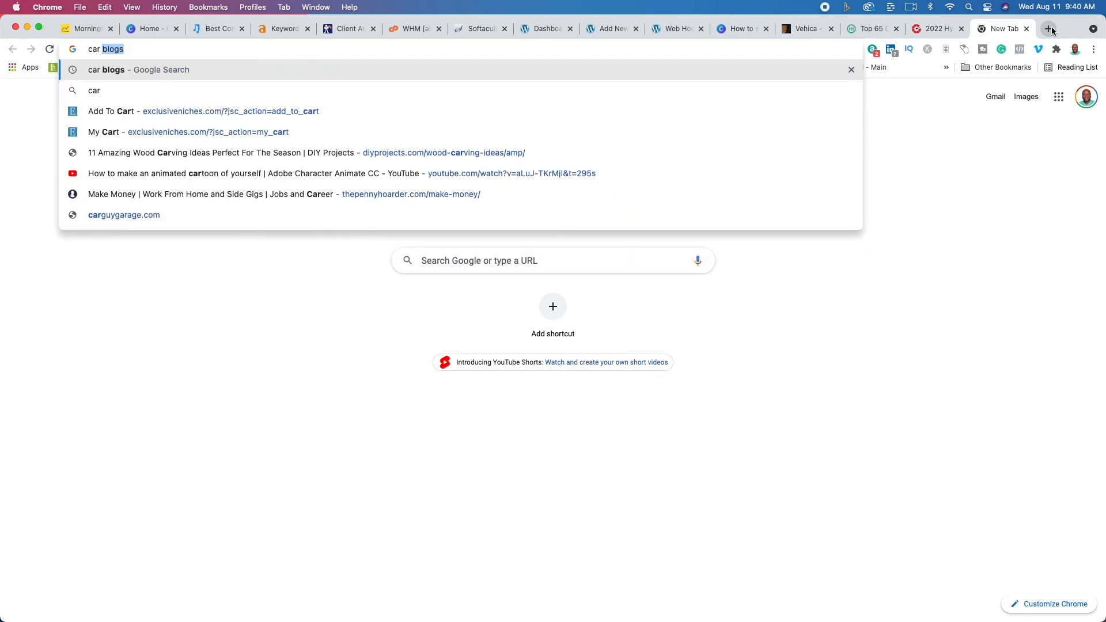
text( affiliate)
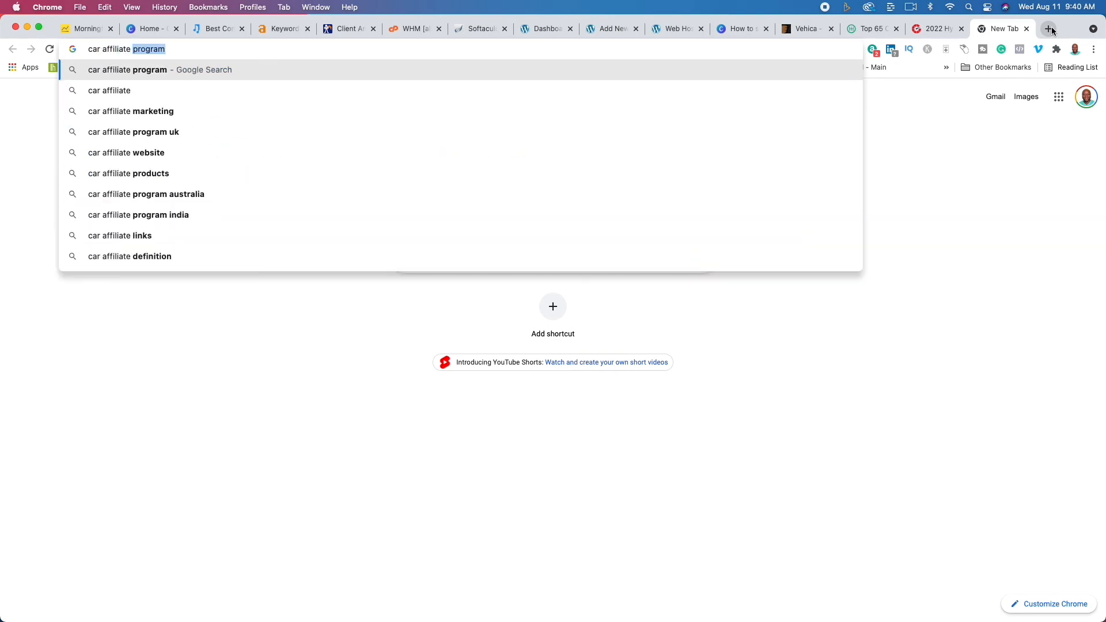
key(Return)
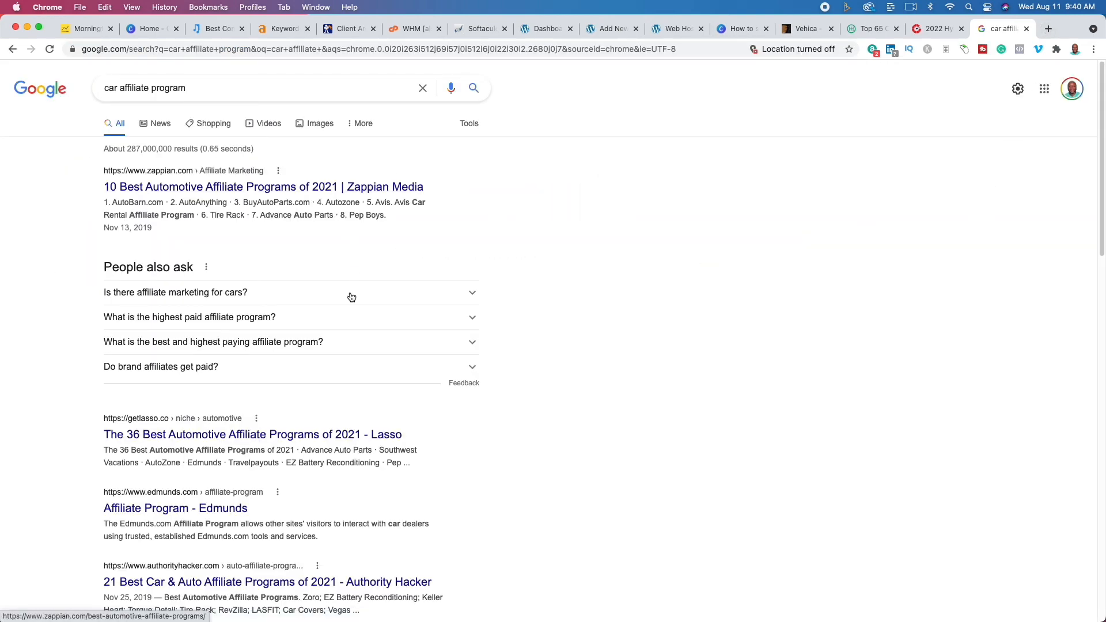
scroll(331, 317, down, 5)
scroll(560, 341, down, 3)
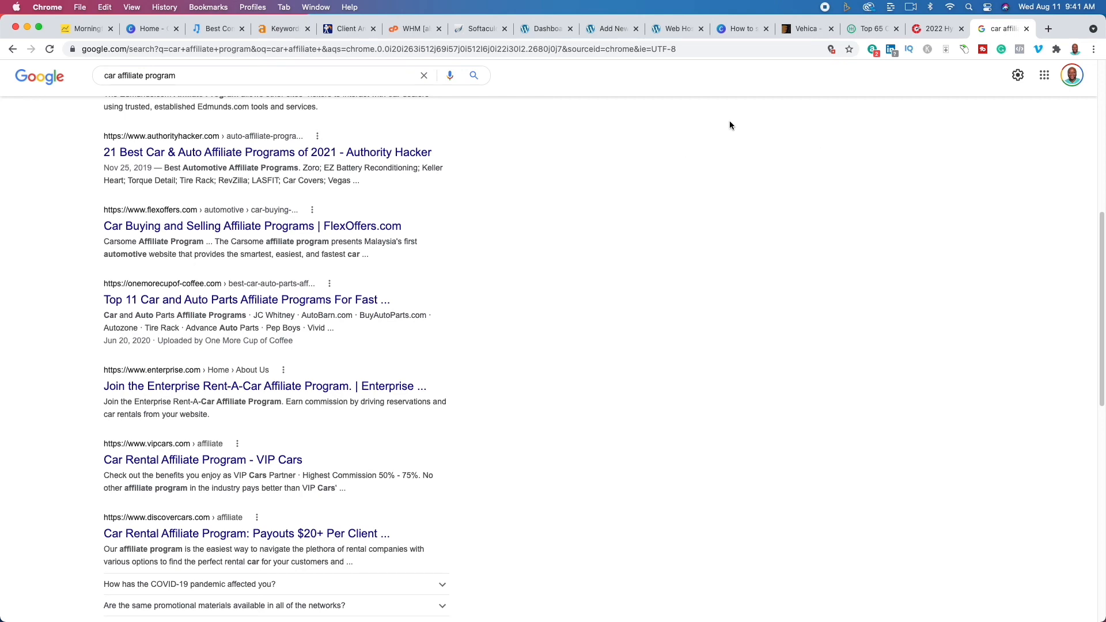
Return to Autoblog's 2022 Hyundai Santa Cruz review and examine the ads placed around the article.
click(917, 32)
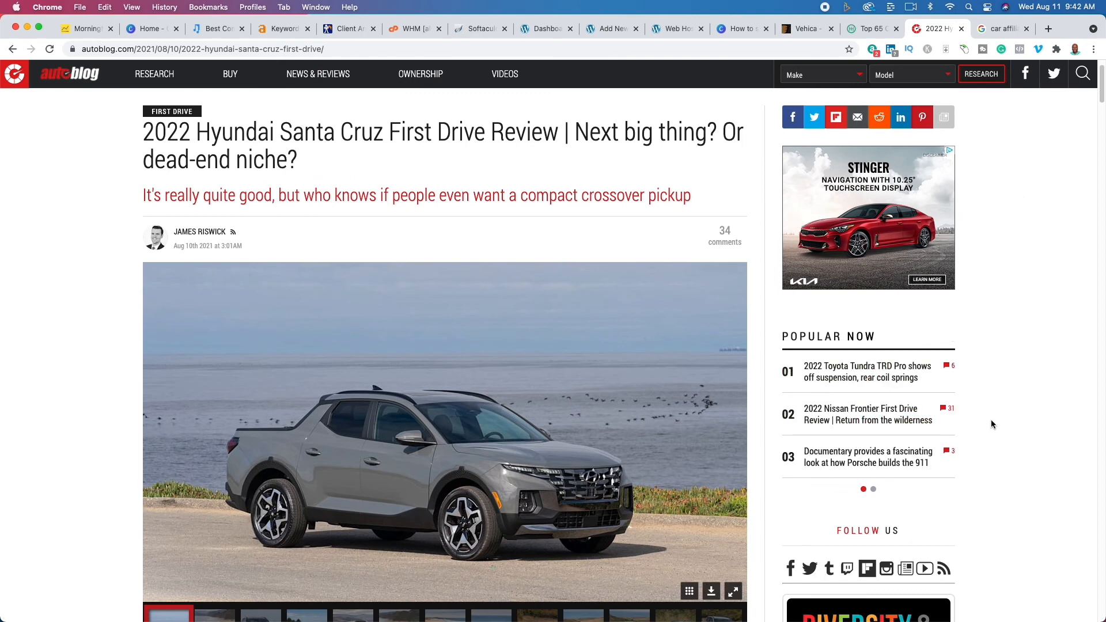
scroll(992, 425, down, 3)
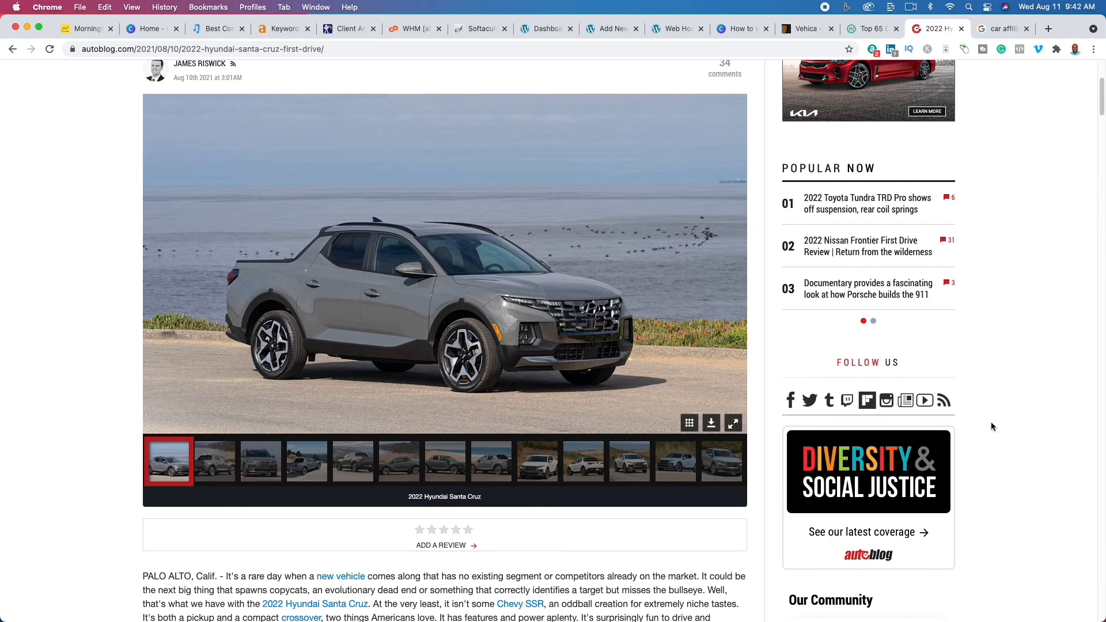
scroll(992, 424, up, 4)
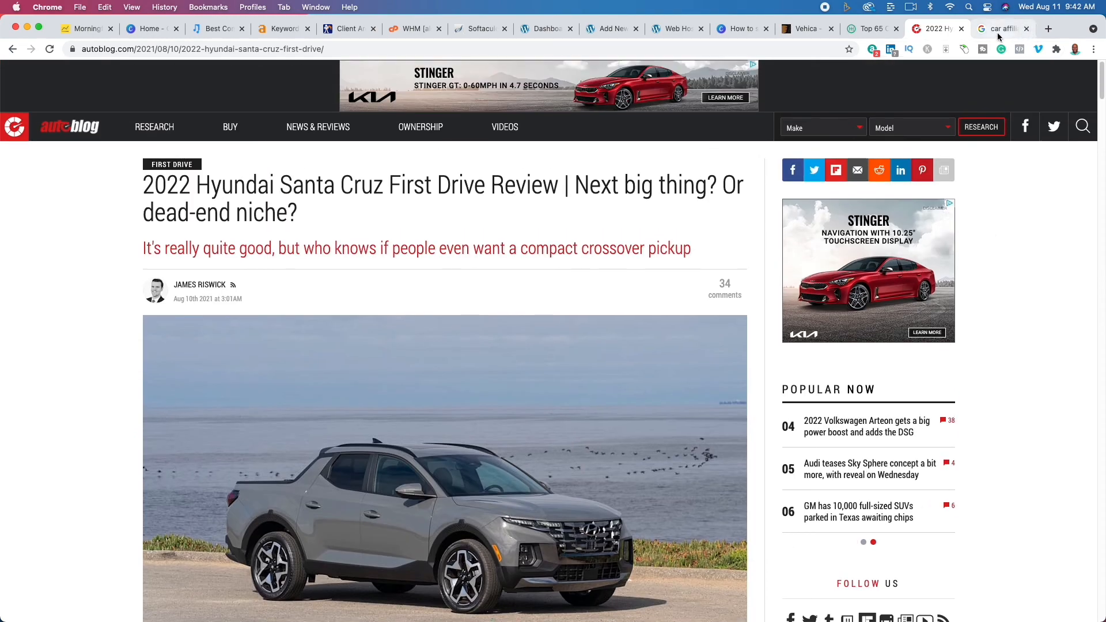
Replace the affiliate program search with a Google search for "google adsense" and open the official AdSense start page.
click(1003, 29)
click(510, 48)
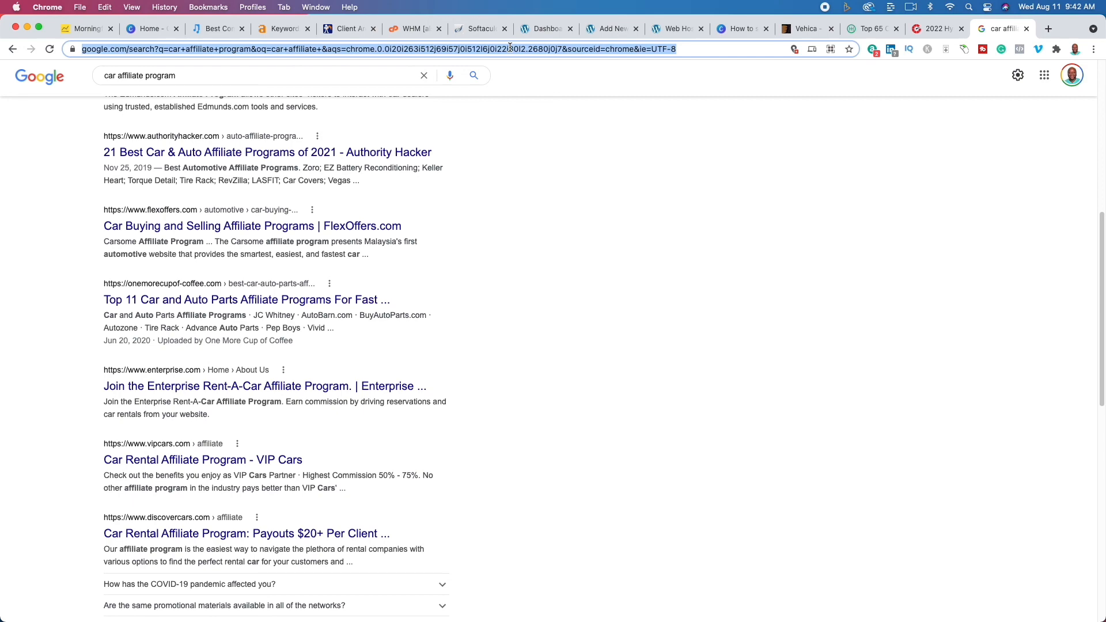
text(goo)
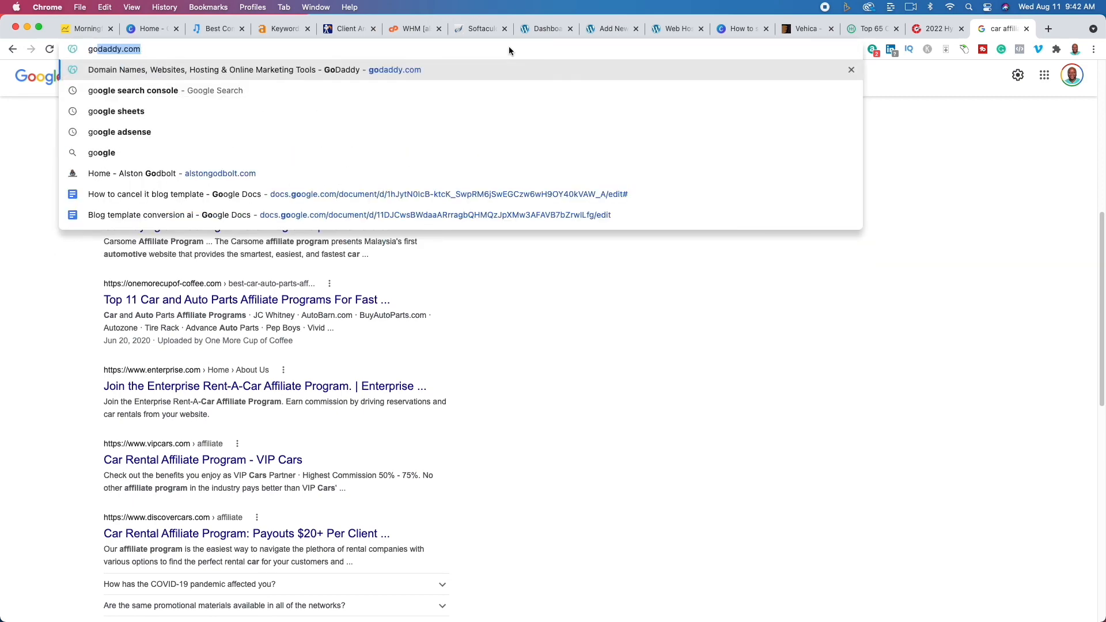
text(gle a)
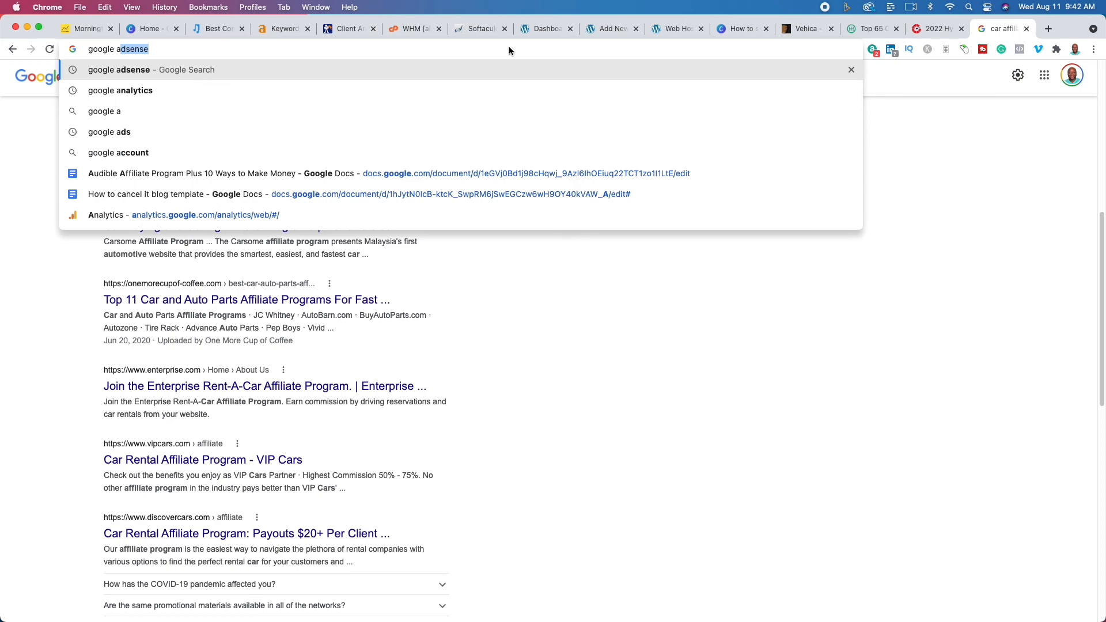
key(Return)
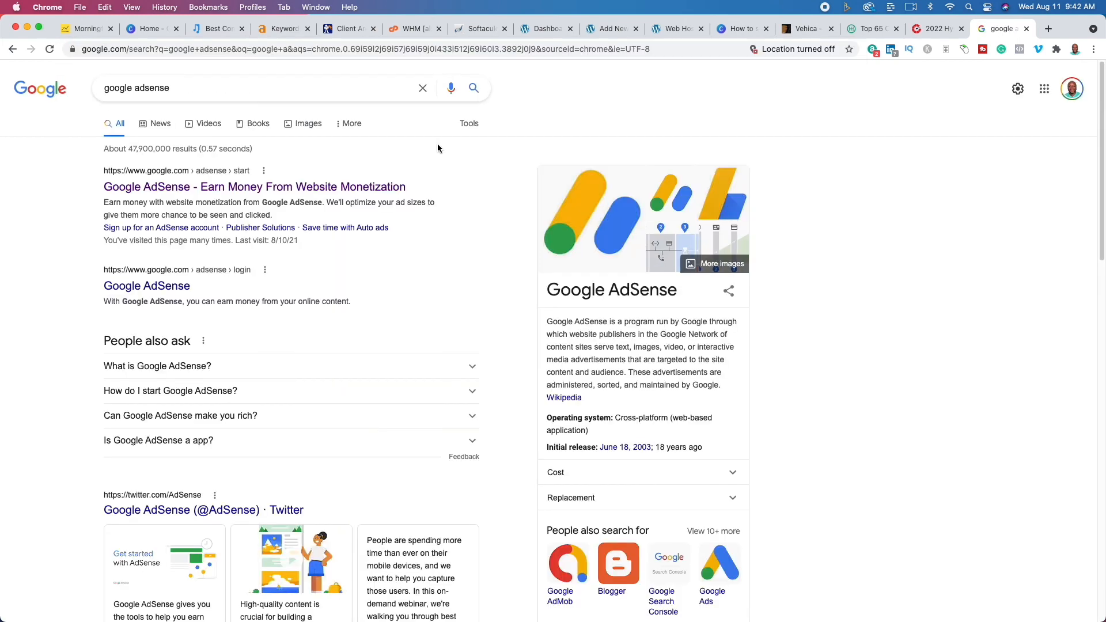
click(318, 188)
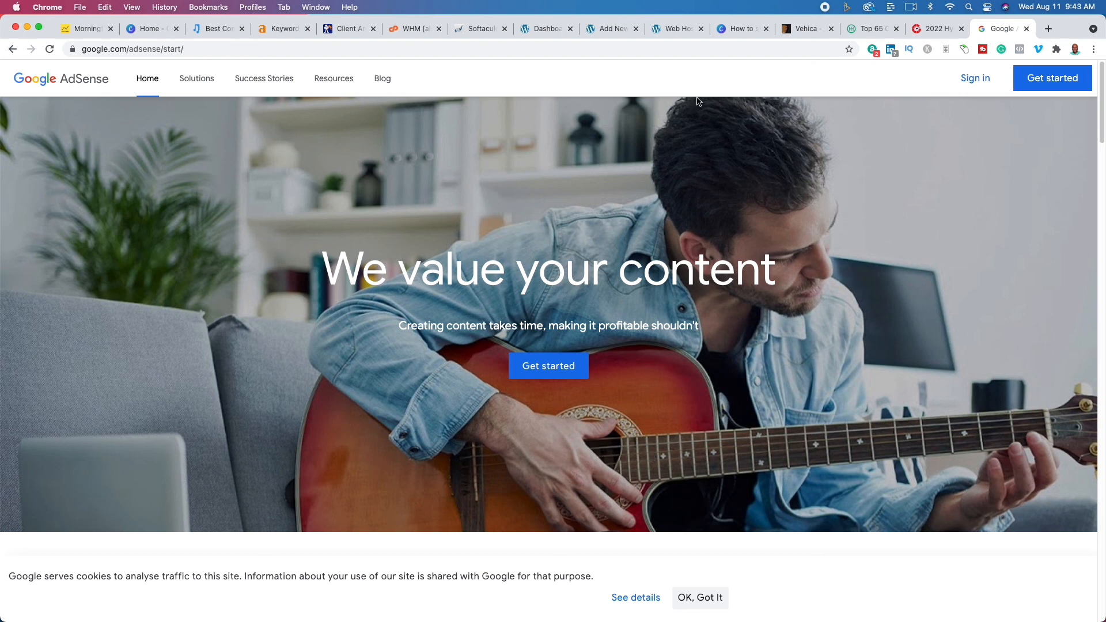
Go back to the Canva deck and present the steps 9–12 slide in Standard mode.
click(734, 29)
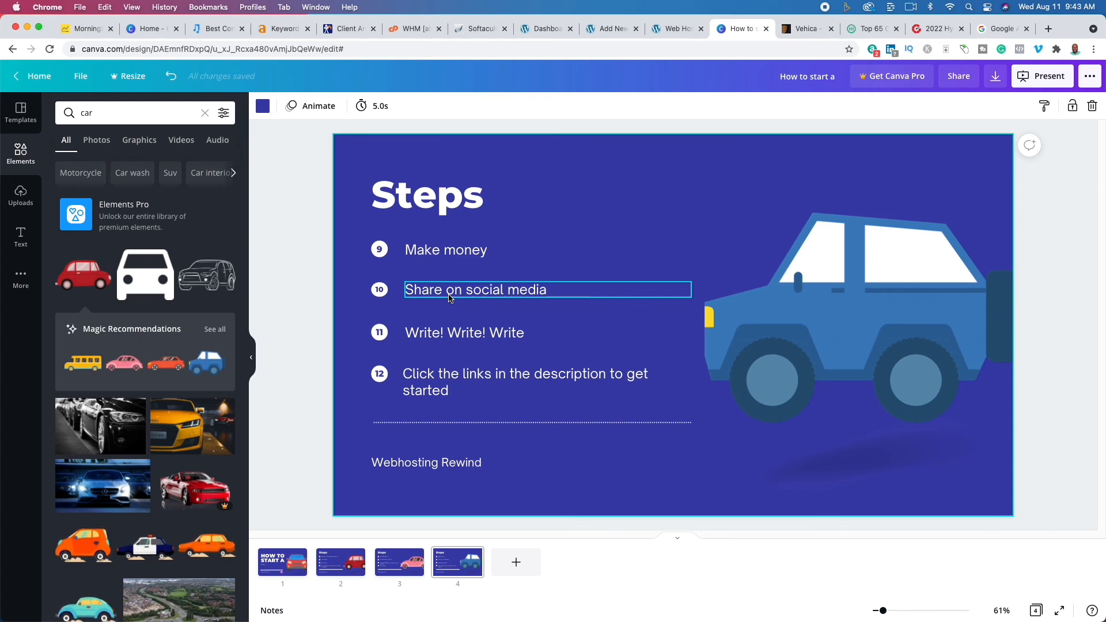
click(1014, 78)
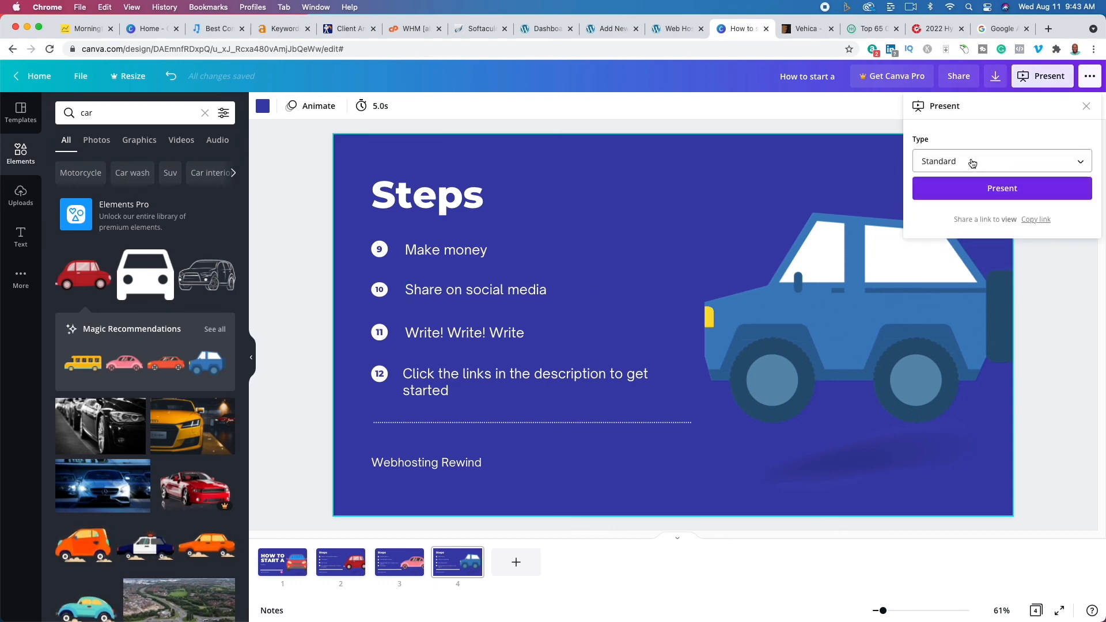
click(961, 191)
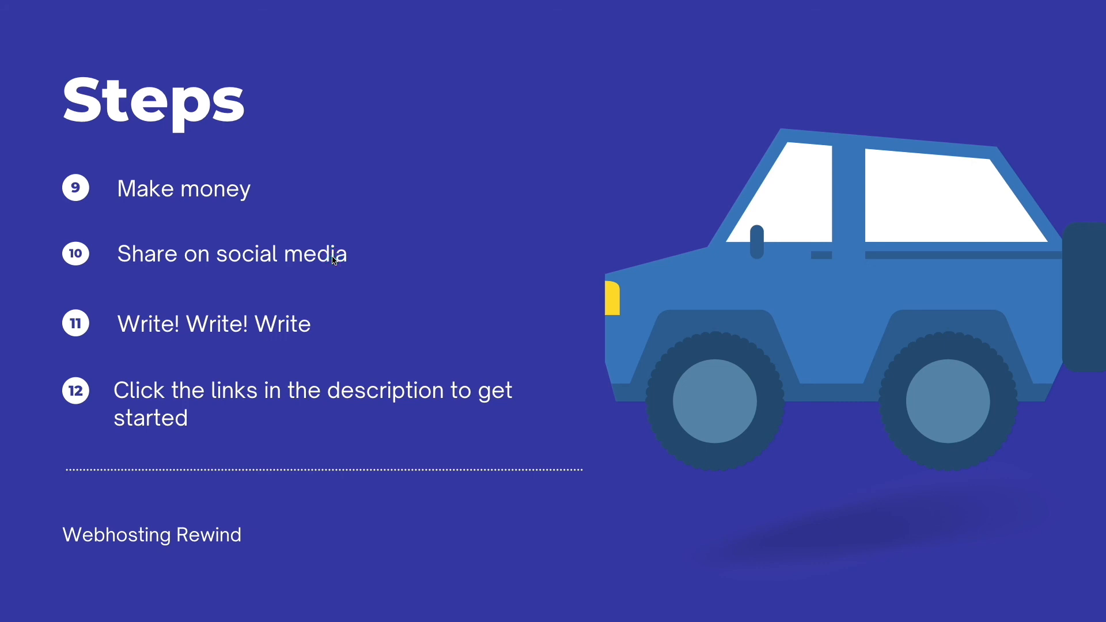
click(330, 235)
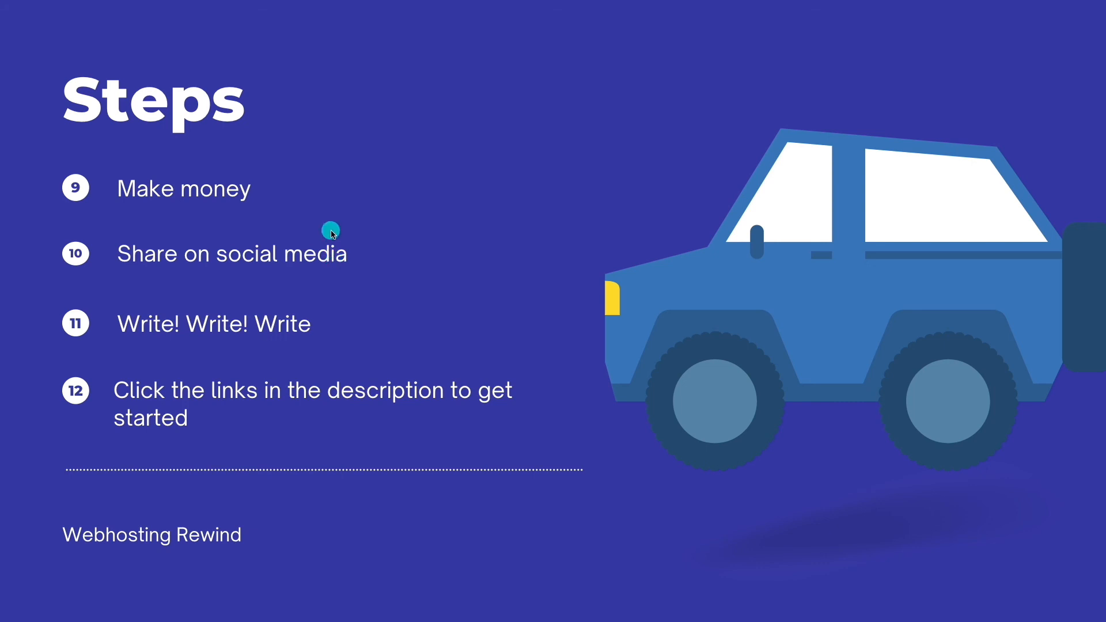